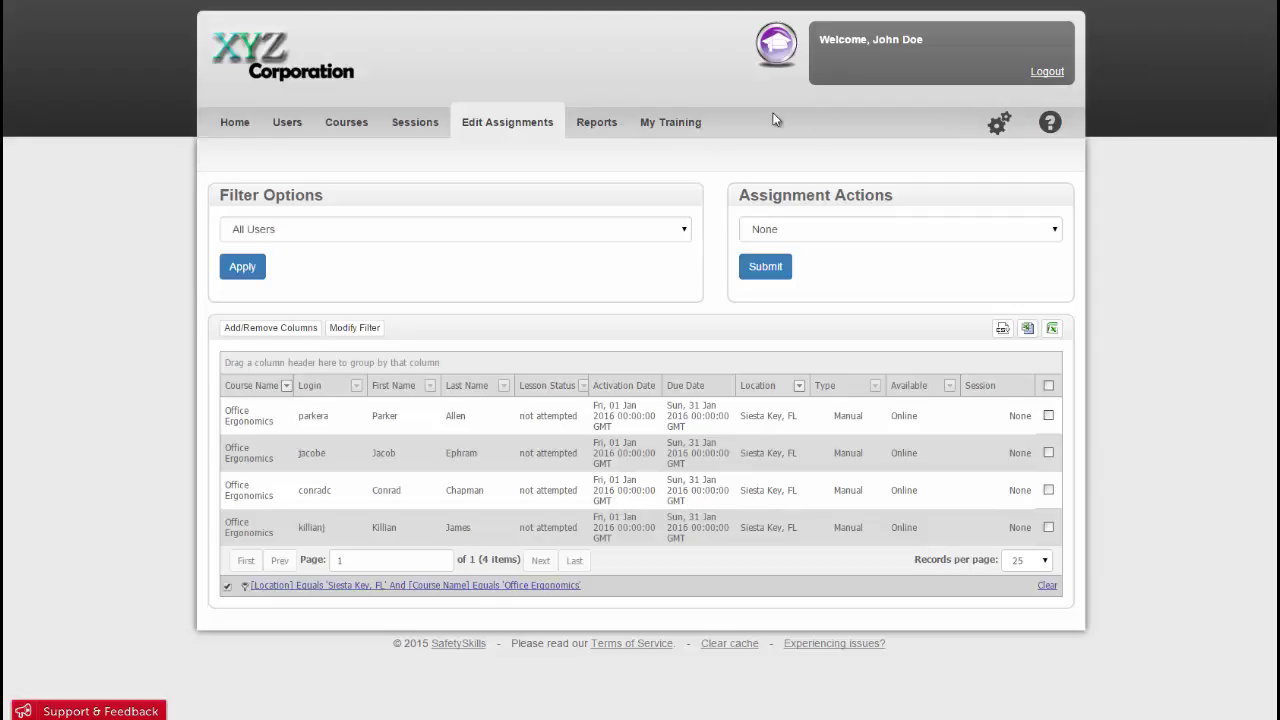
Open the main report and add the Location column between Due Date and Completed Date
left_click(617, 121)
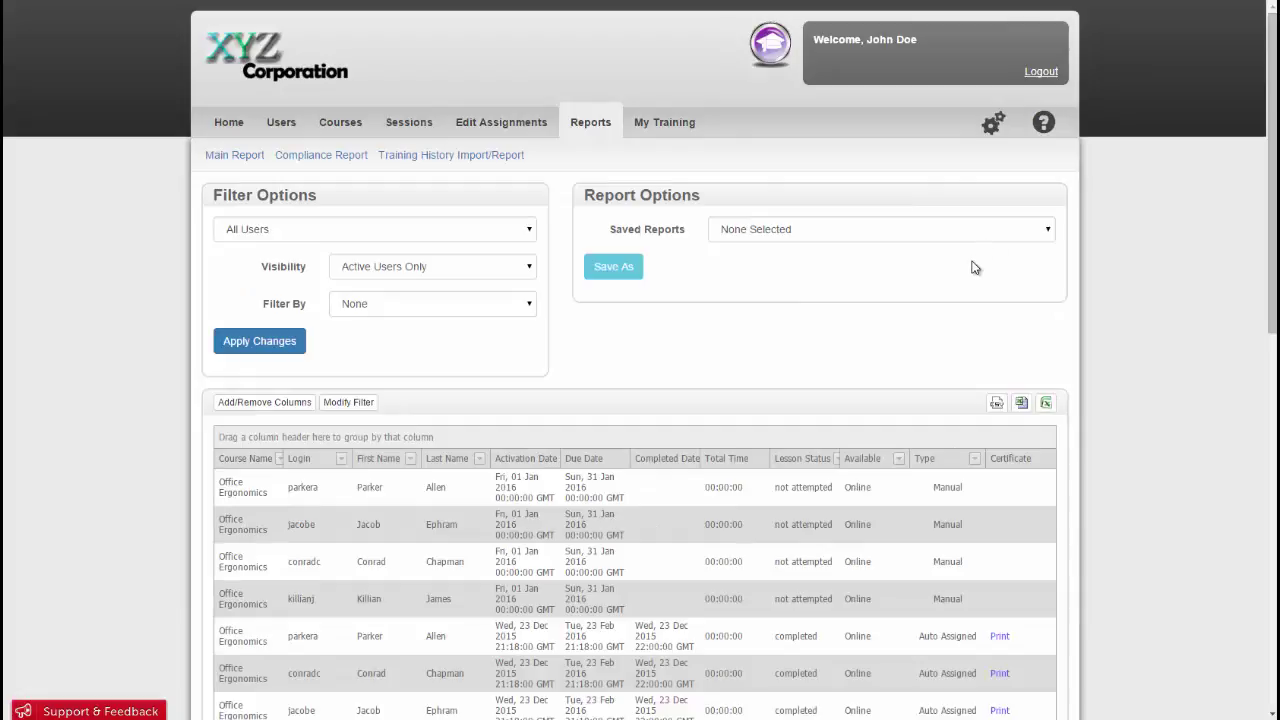
left_click(305, 404)
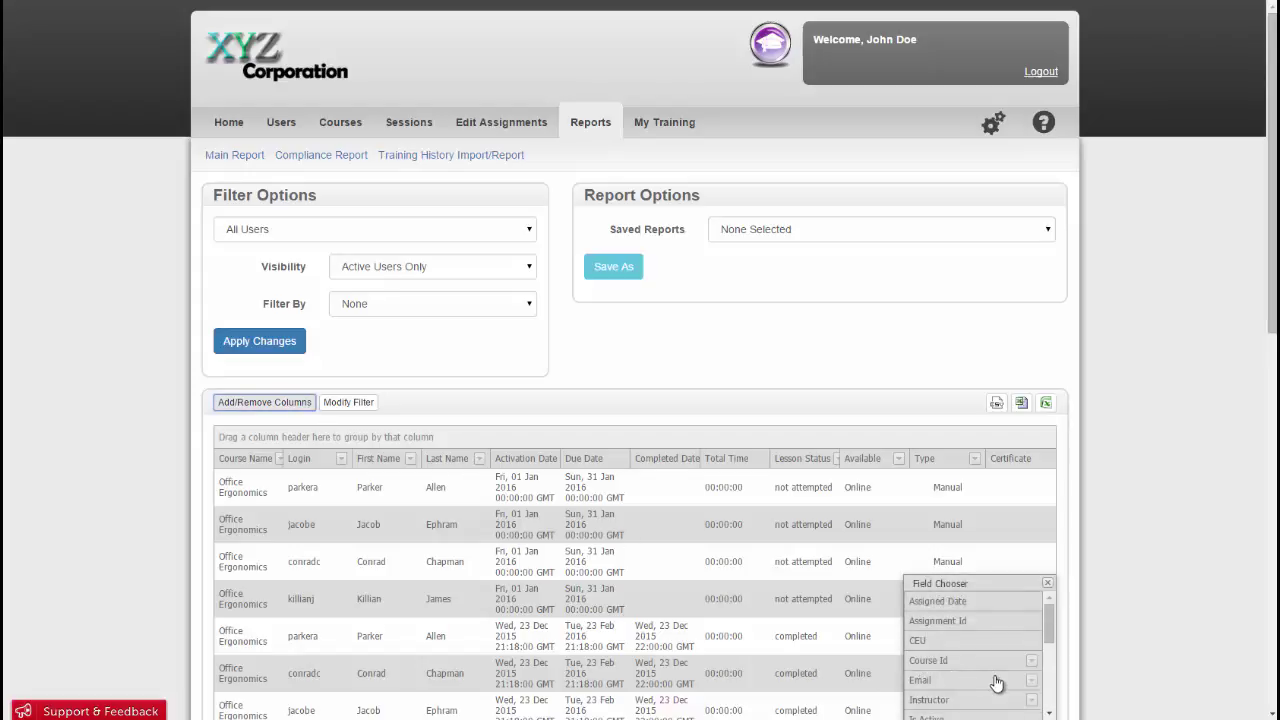
scroll(997, 683, "down", 3)
left_click_drag(970, 705, 657, 461)
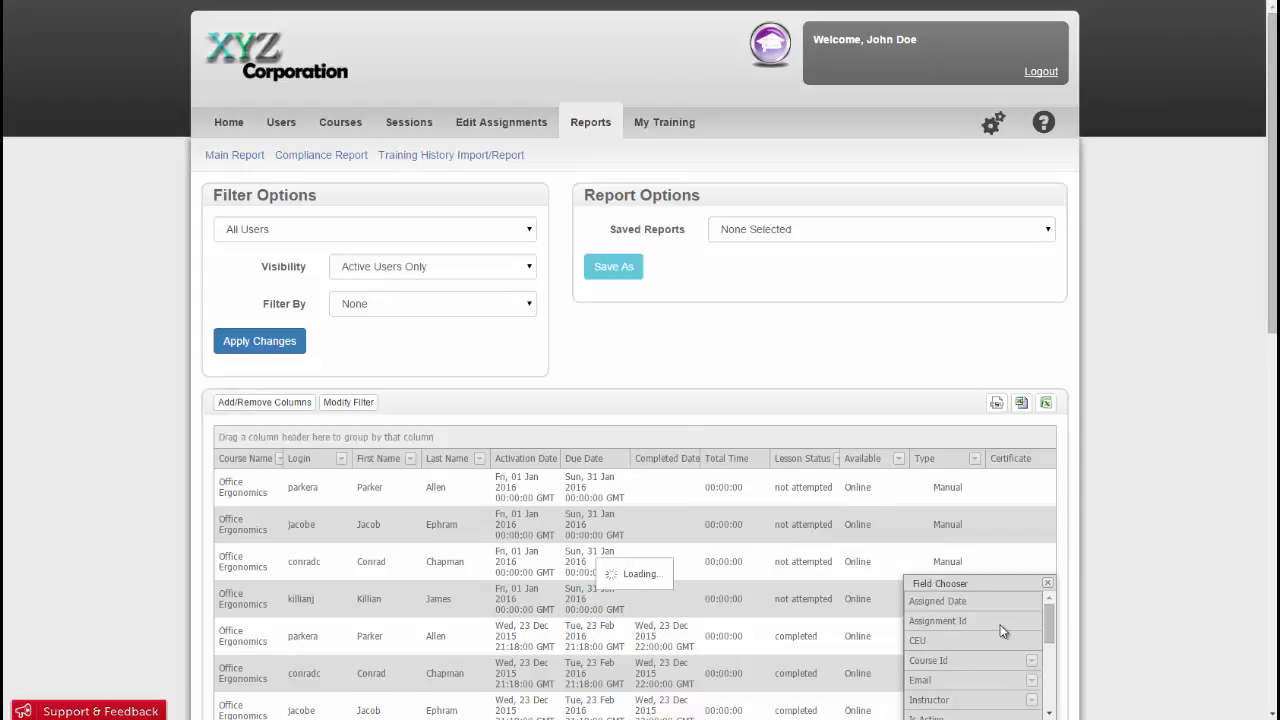
Add the Job Title column between Location and Completed Date and close the field chooser
scroll(1000, 624, "down", 1)
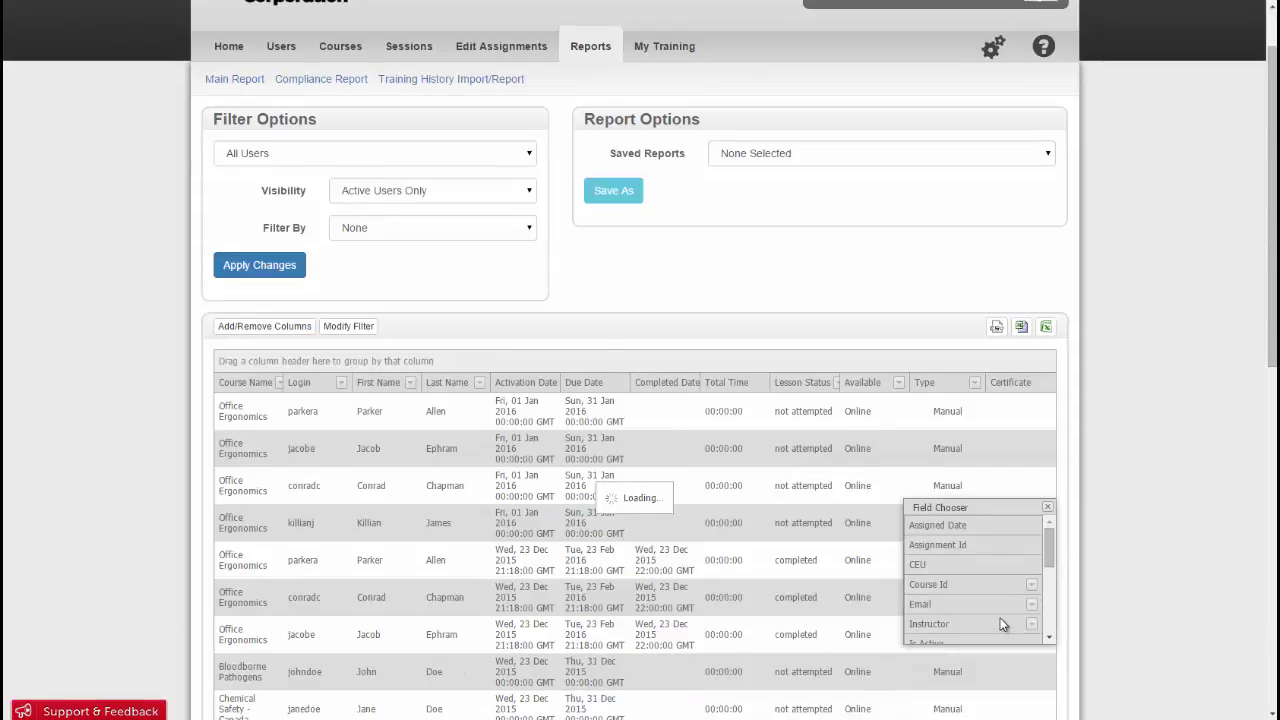
scroll(1001, 624, "down", 2)
scroll(966, 575, "up", 1)
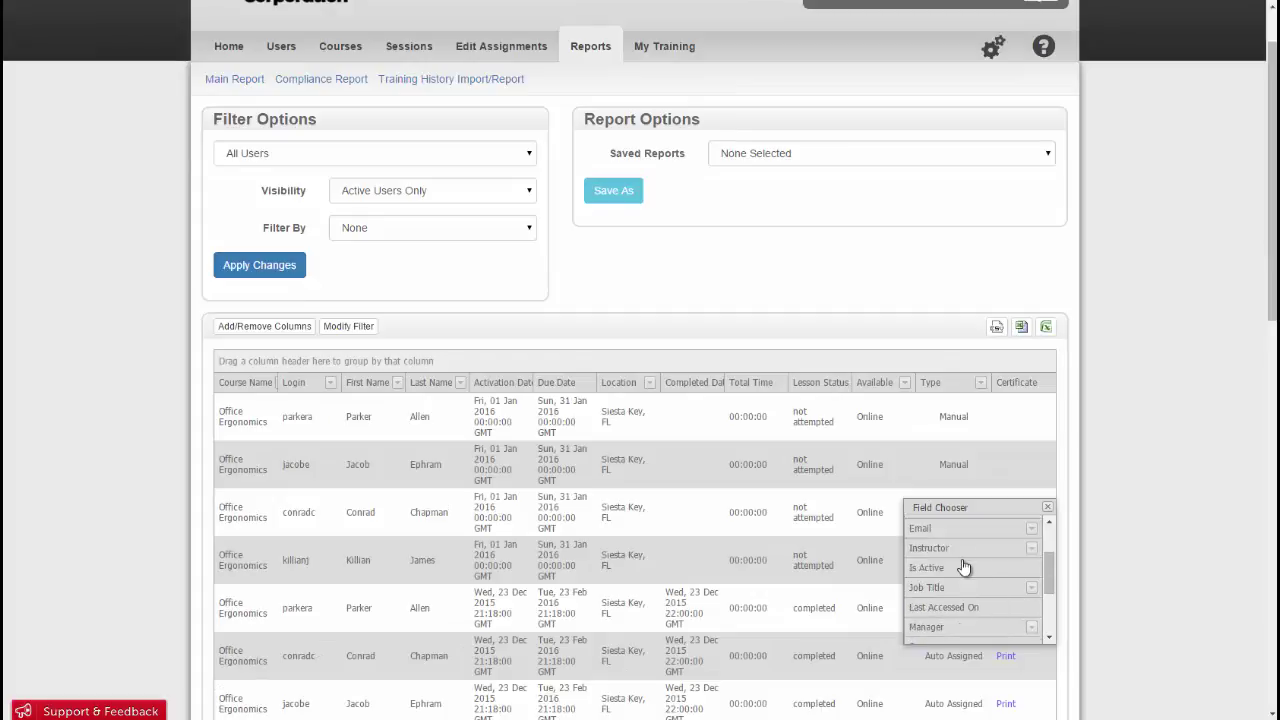
left_click_drag(962, 589, 671, 388)
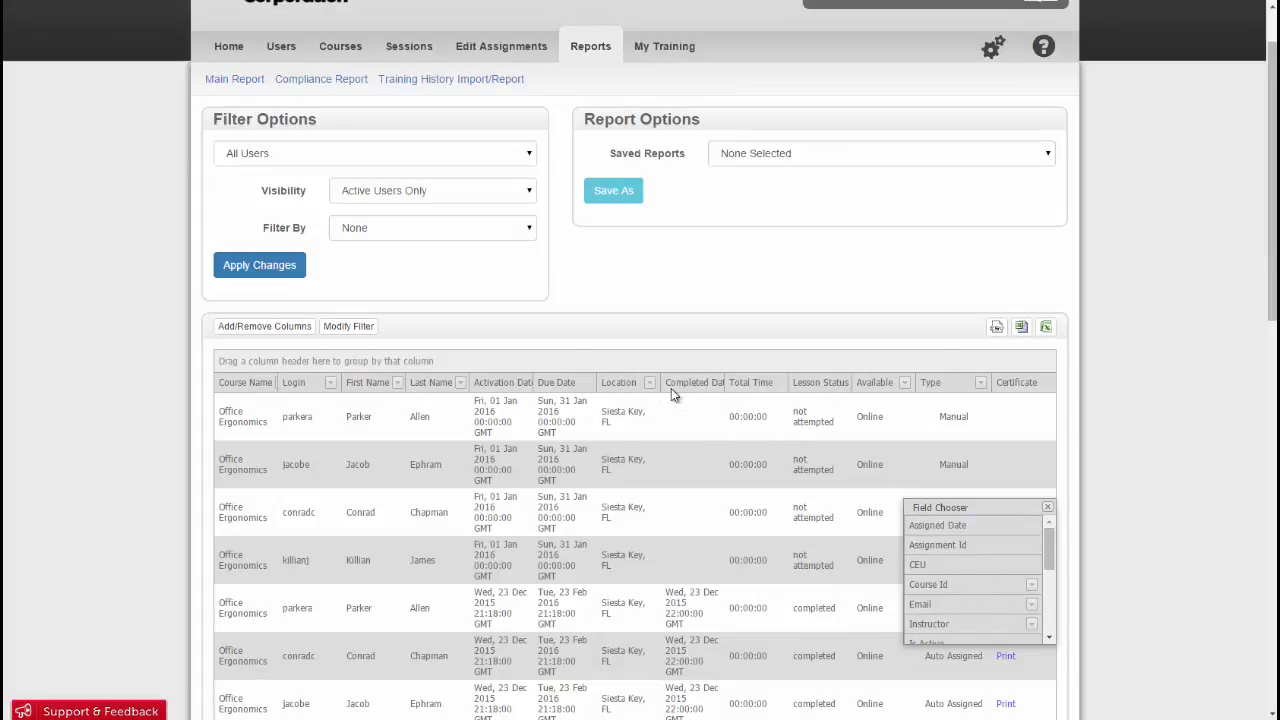
left_click(1047, 508)
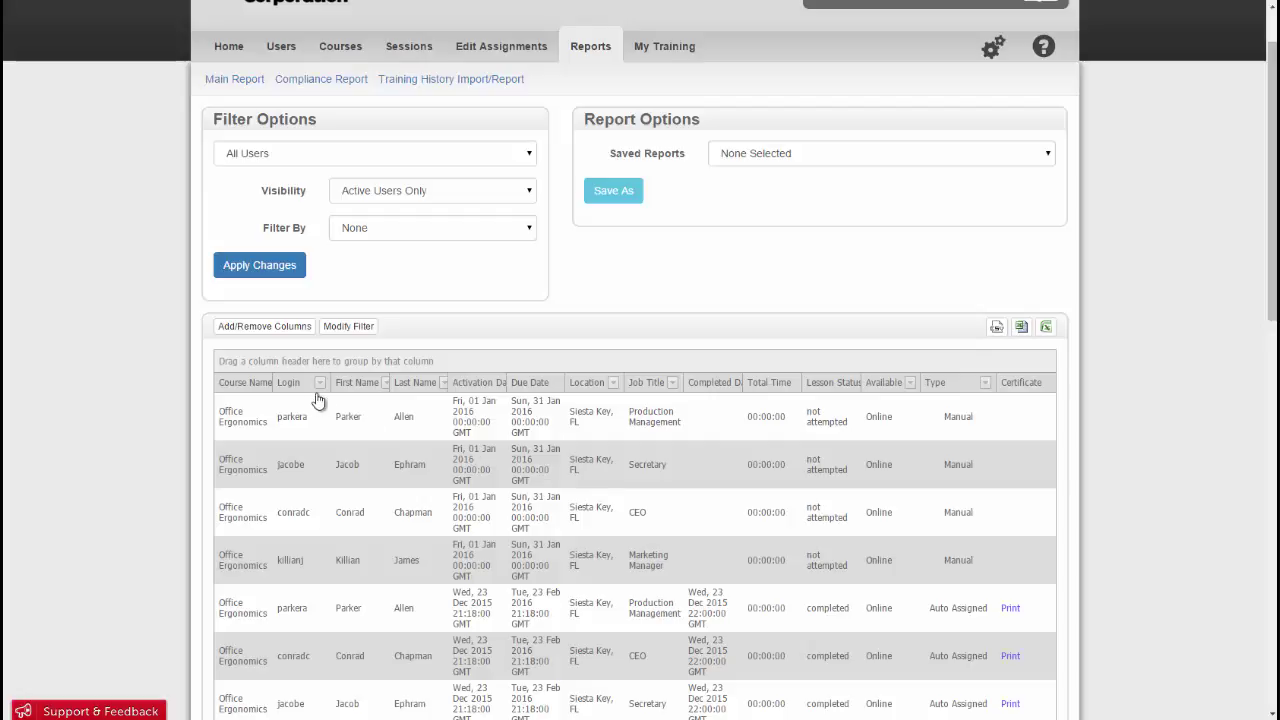
Group the report rows by Login and expand the first user's group
left_click_drag(291, 383, 267, 363)
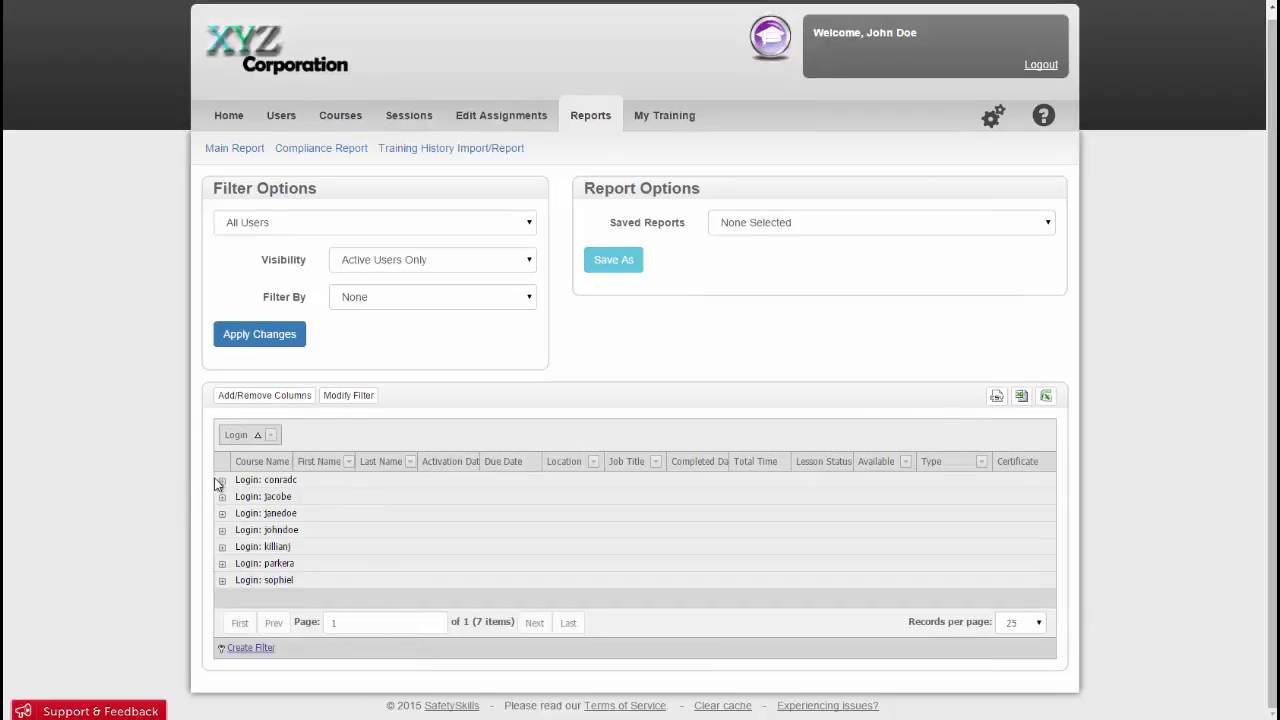
left_click(222, 483)
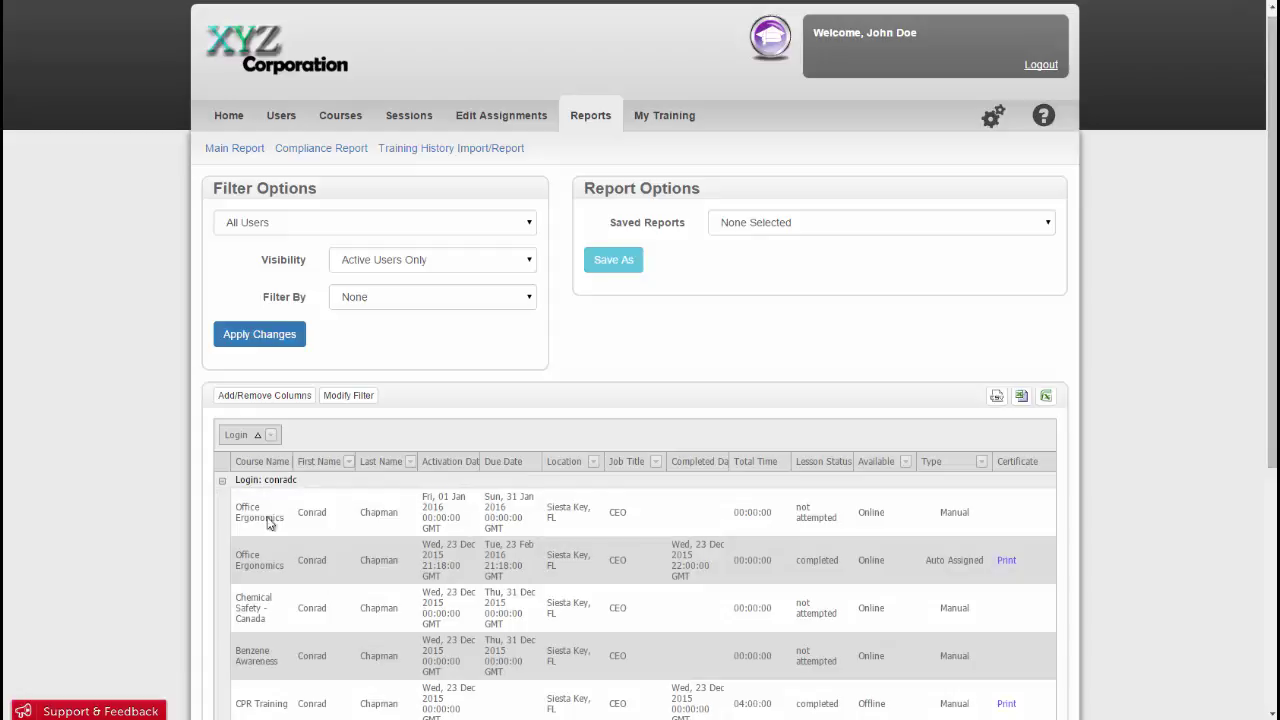
Remove the Login grouping by returning the Login column to the header row after Course Name
left_click_drag(248, 436, 294, 462)
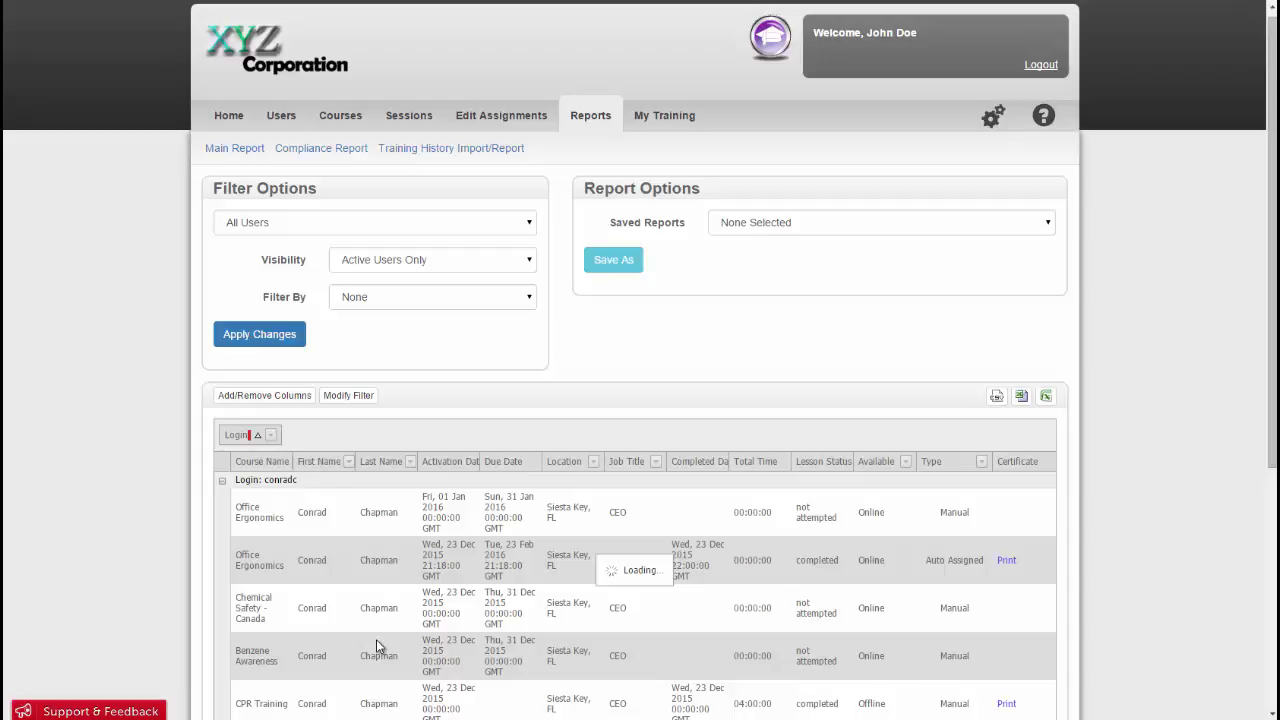
scroll(376, 639, "down", 1)
scroll(376, 639, "up", 1)
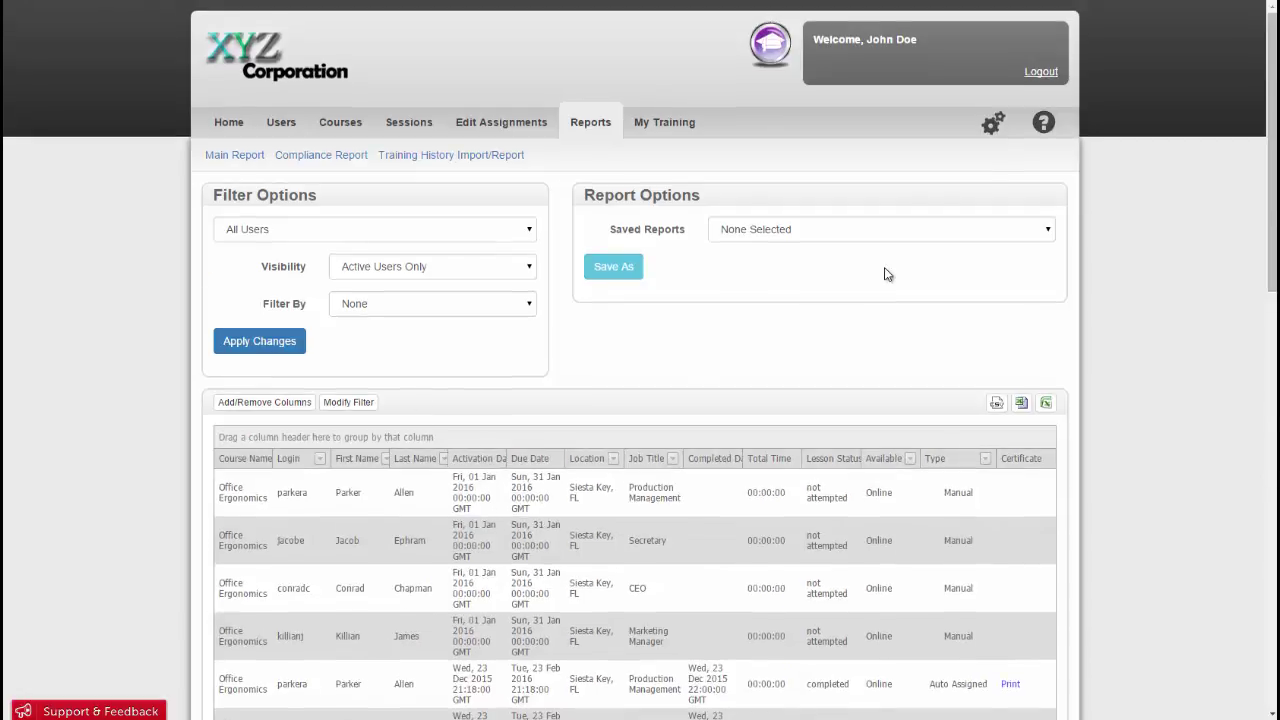
Load the All Completed default report and set it to filter by Assigned Date
left_click(1044, 230)
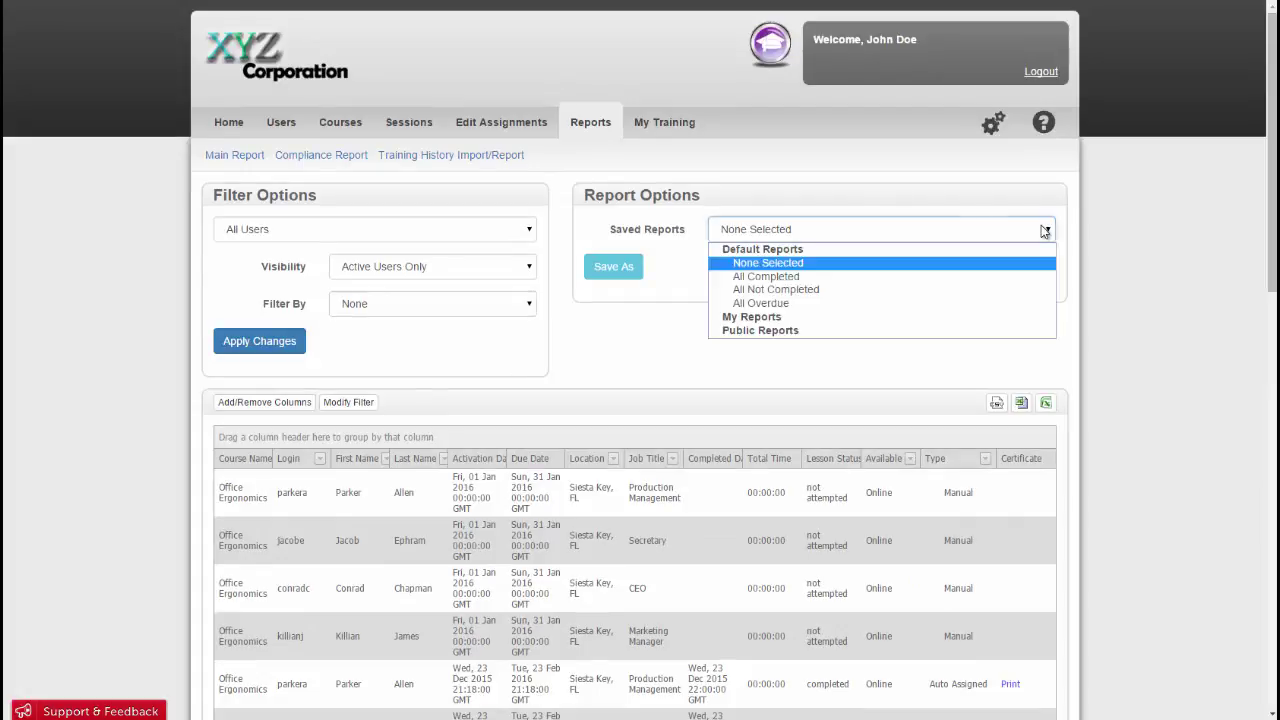
left_click(979, 285)
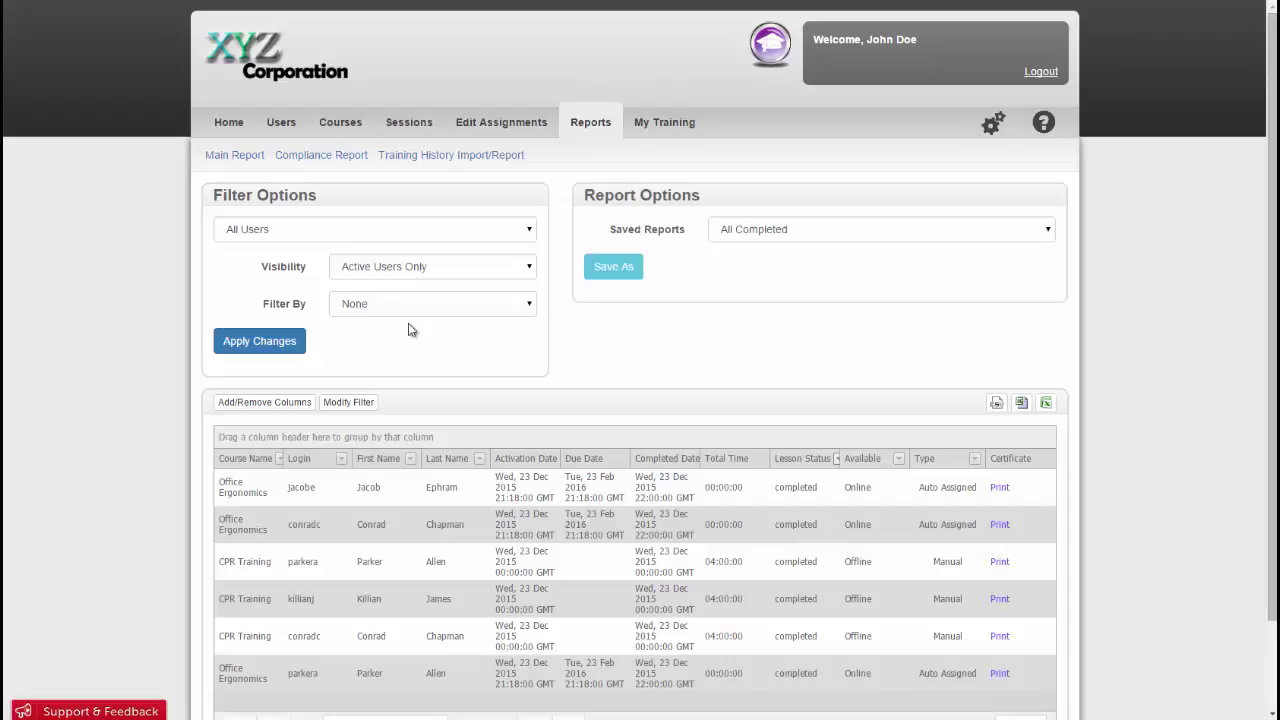
left_click(376, 308)
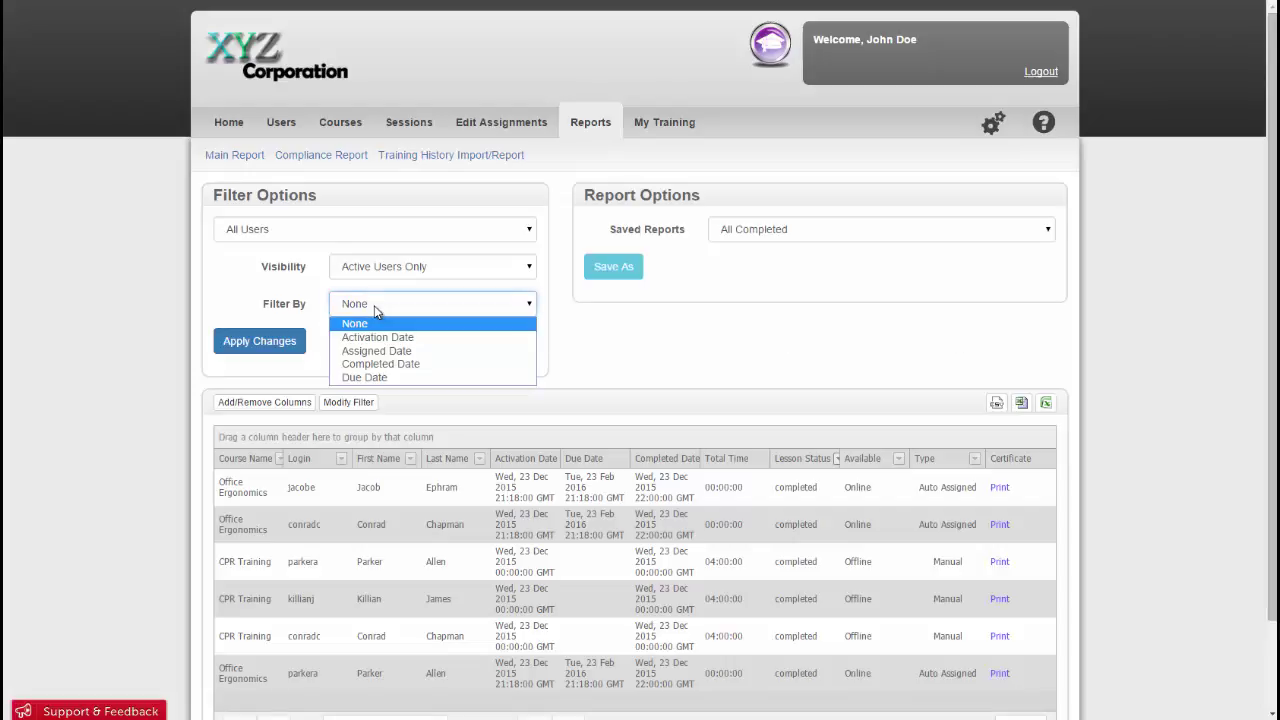
left_click(453, 352)
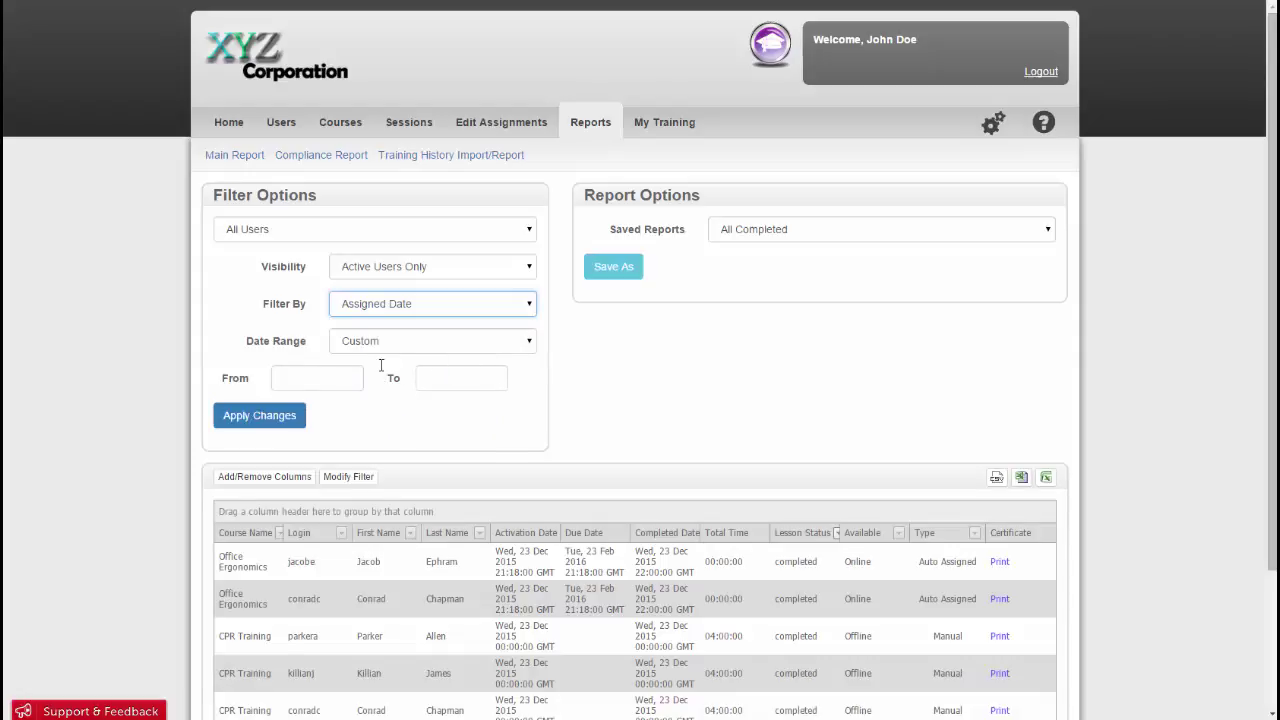
left_click(337, 380)
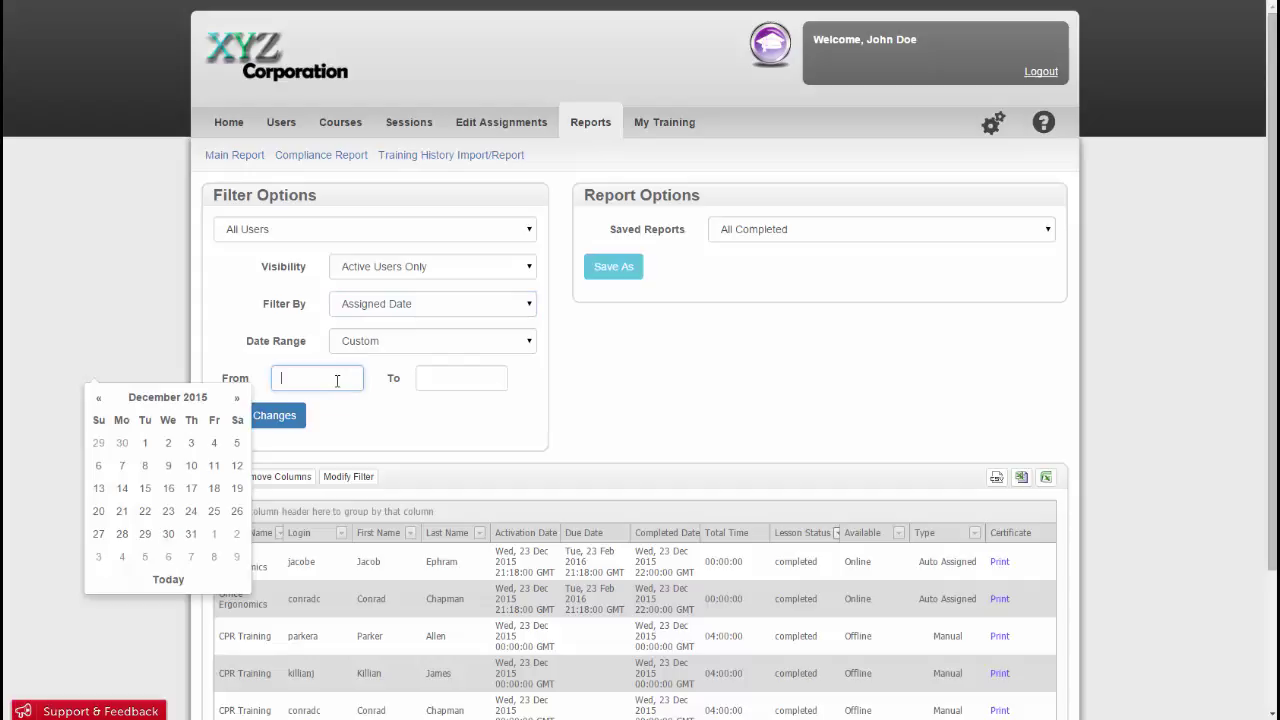
left_click(466, 379)
left_click(488, 401)
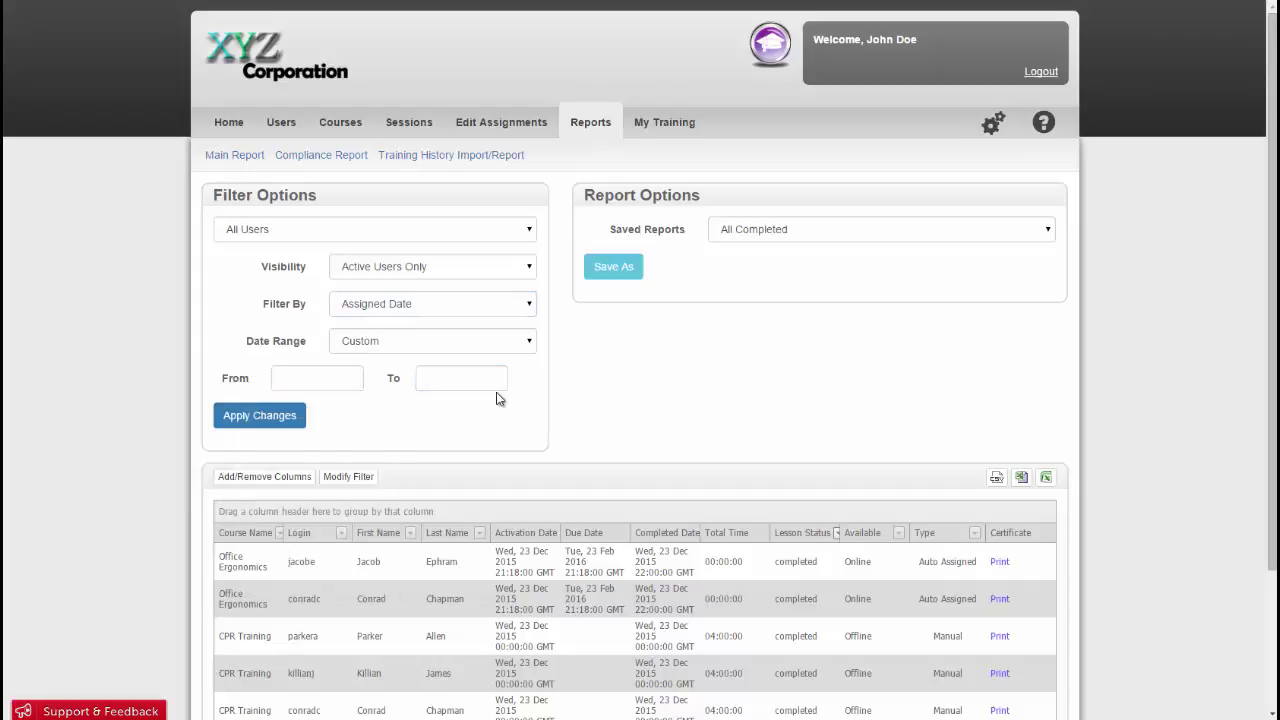
Set the assigned date range to Current Month and apply the filter changes to the report
left_click(488, 341)
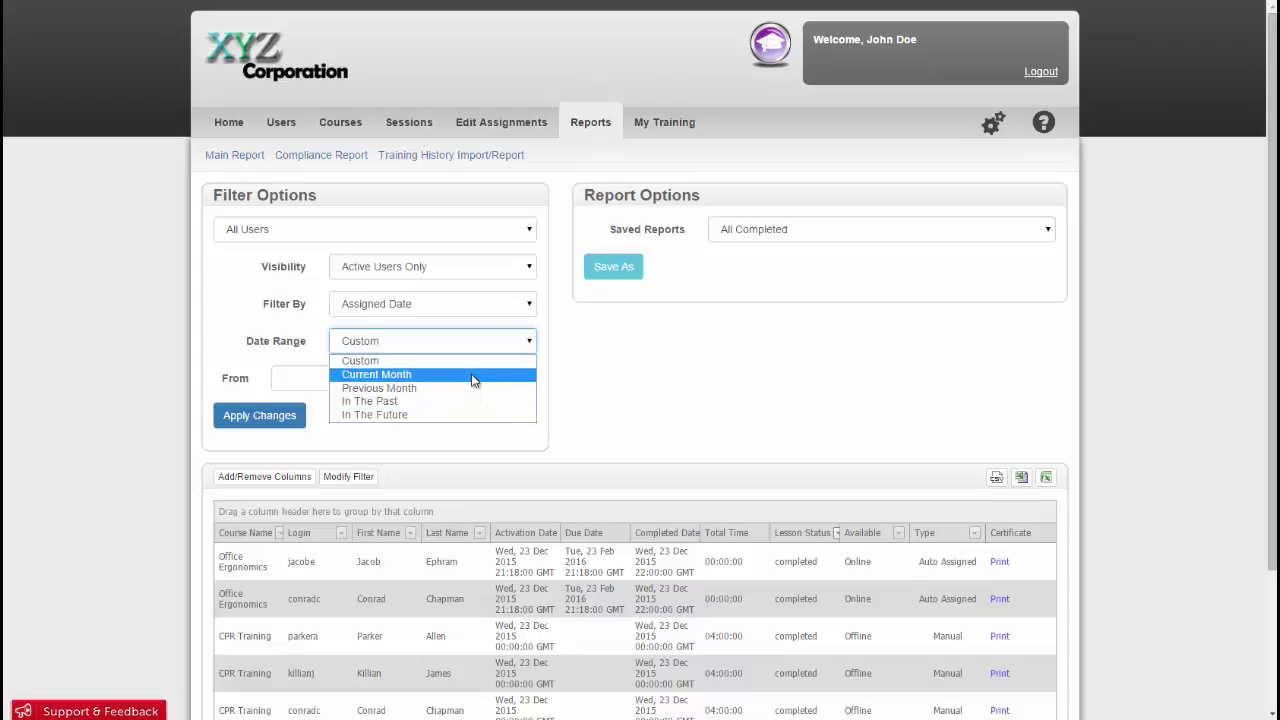
left_click(473, 376)
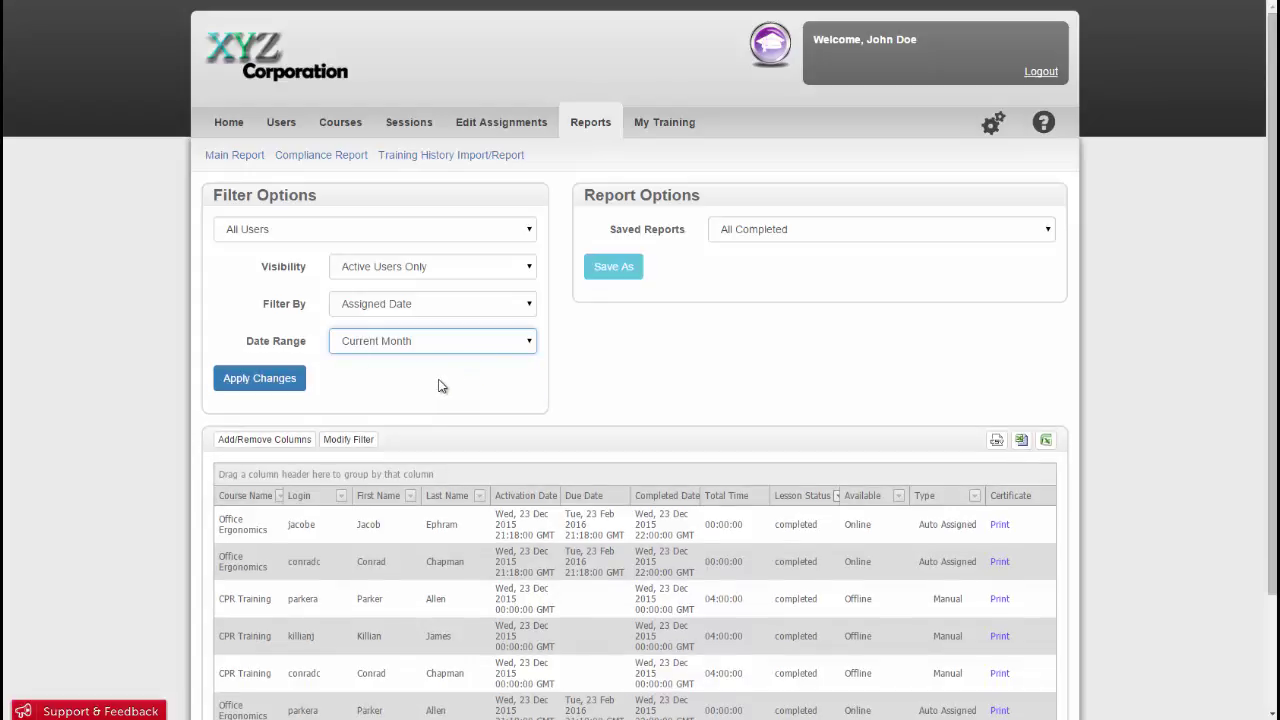
left_click(284, 377)
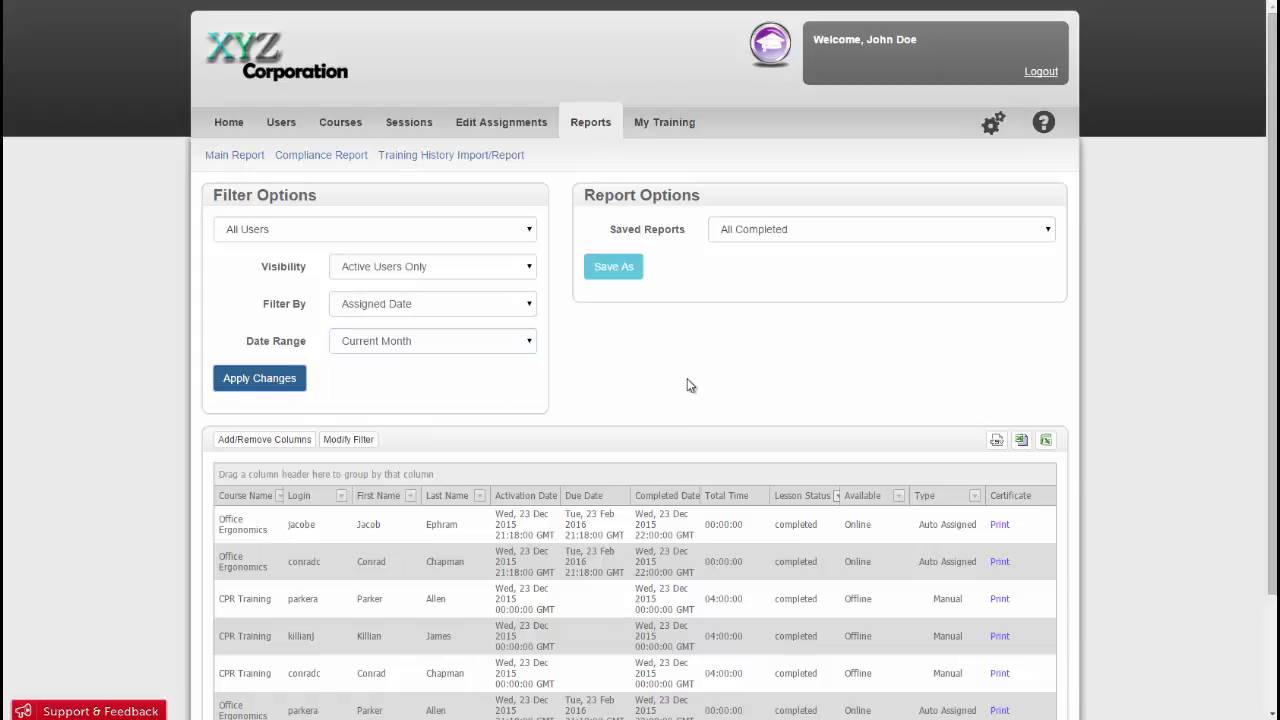
Save the filtered report as a new saved report named "Monthly Completed Report"
scroll(687, 381, "down", 3)
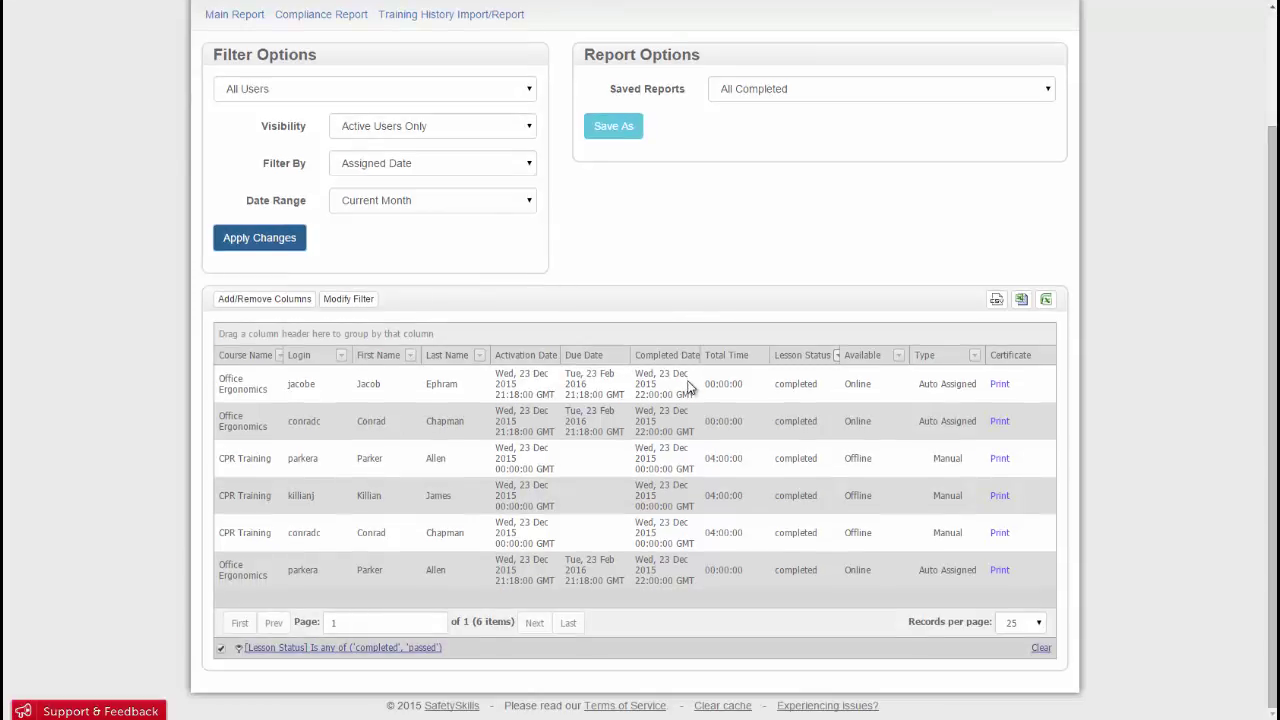
scroll(687, 403, "up", 2)
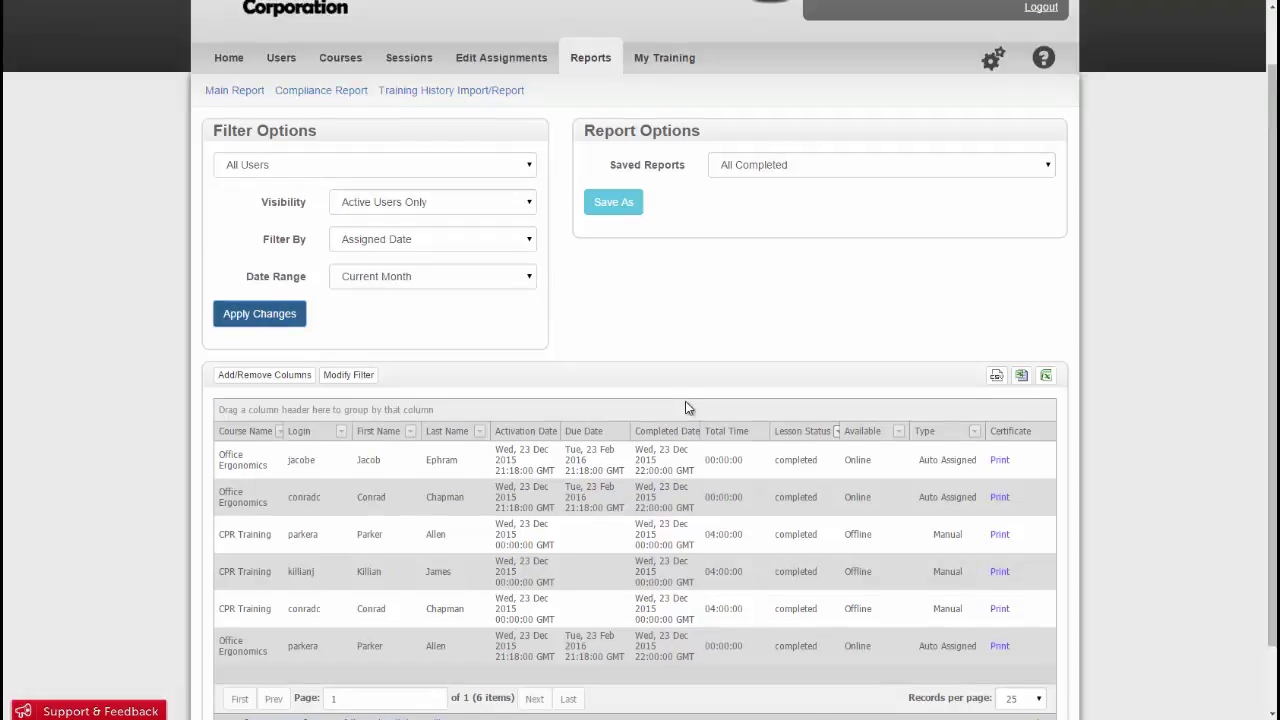
scroll(686, 401, "up", 1)
left_click(618, 275)
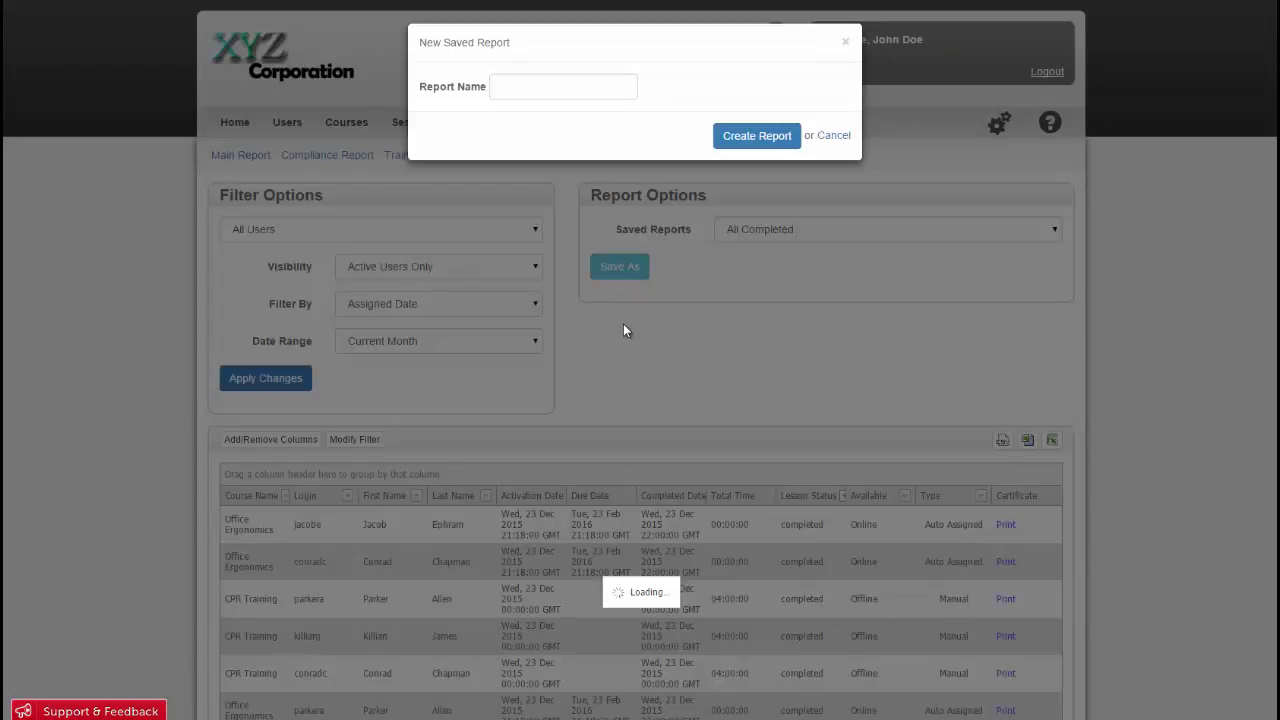
left_click(628, 76)
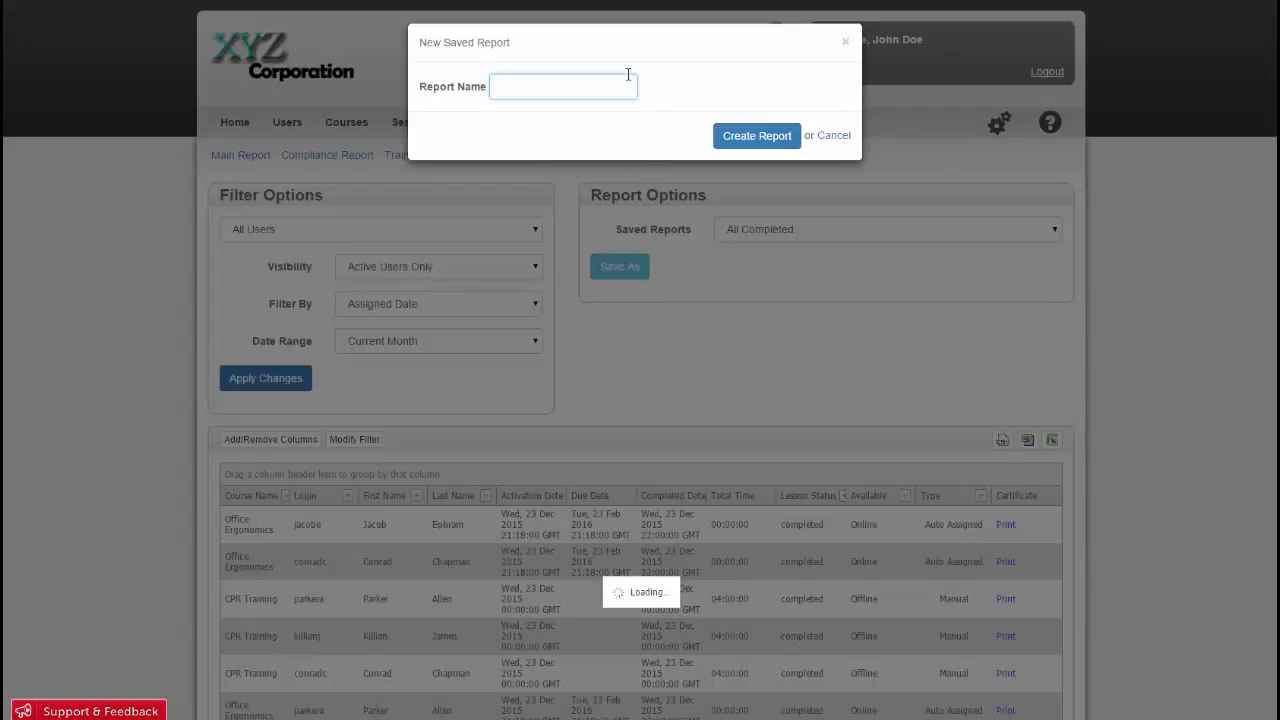
type("Monthly Completed Report")
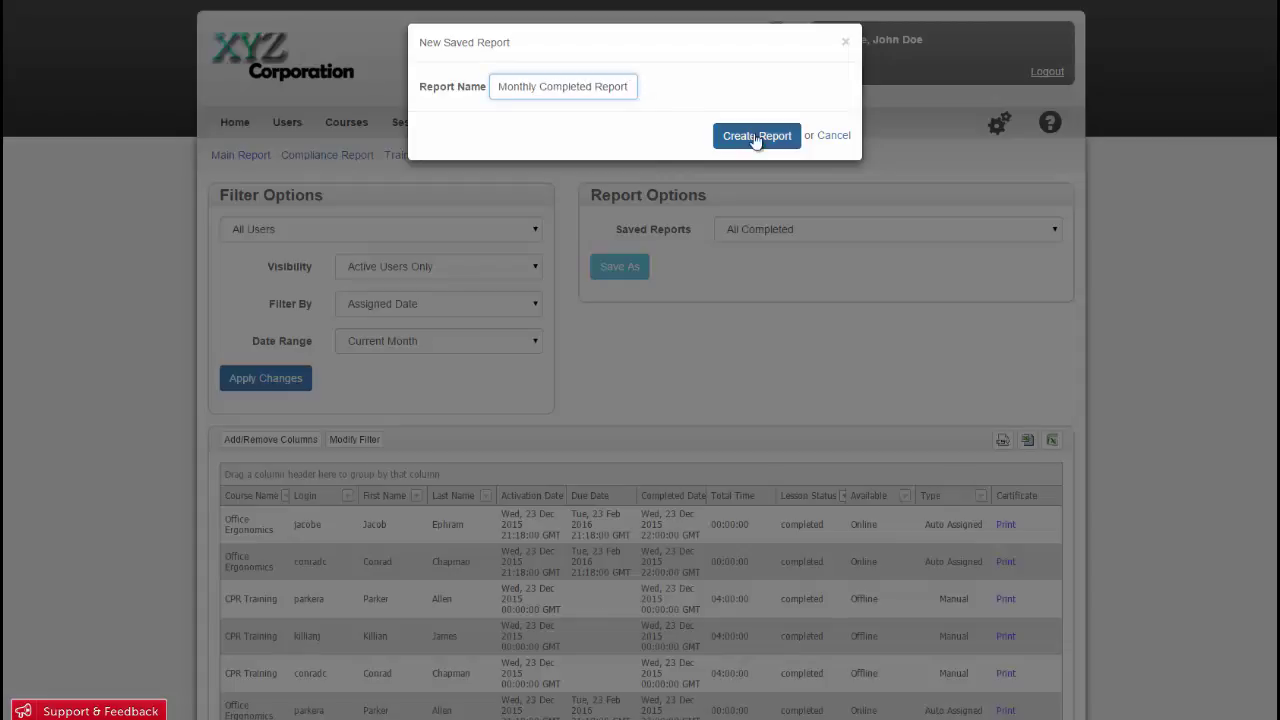
left_click(757, 137)
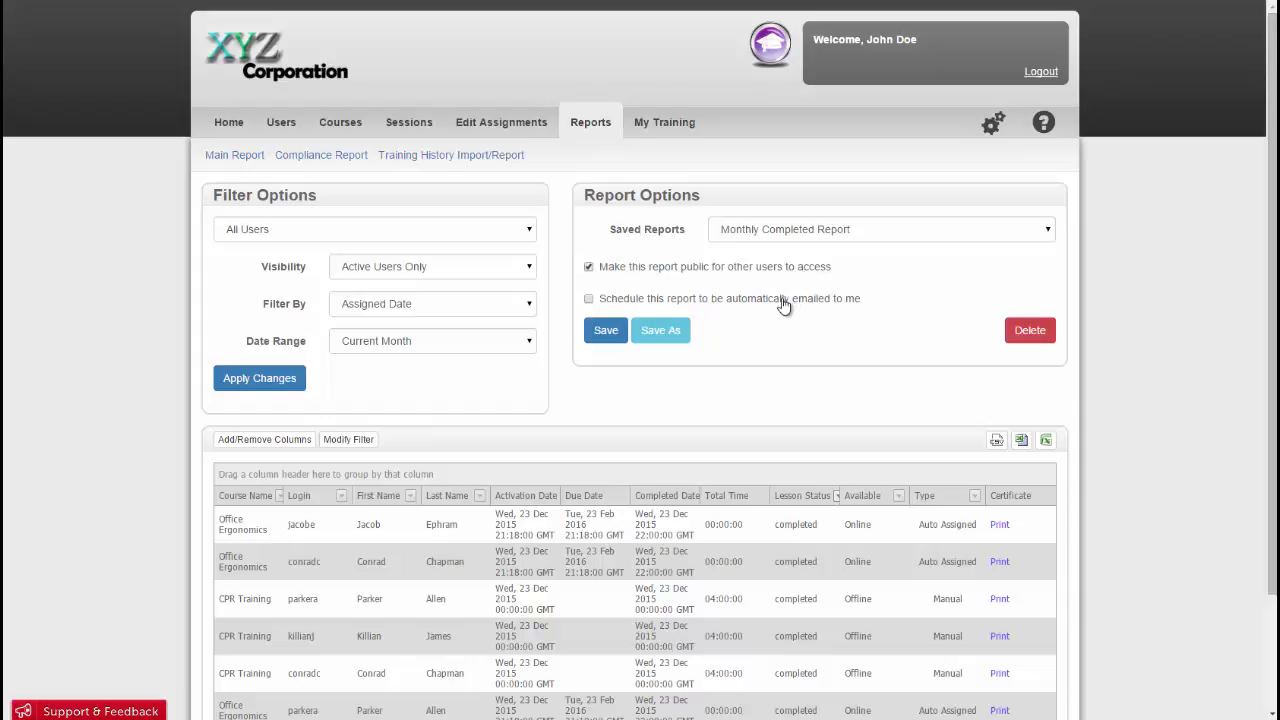
Schedule the Monthly Completed Report to be emailed automatically weekly on every Monday, and save the report
left_click(788, 303)
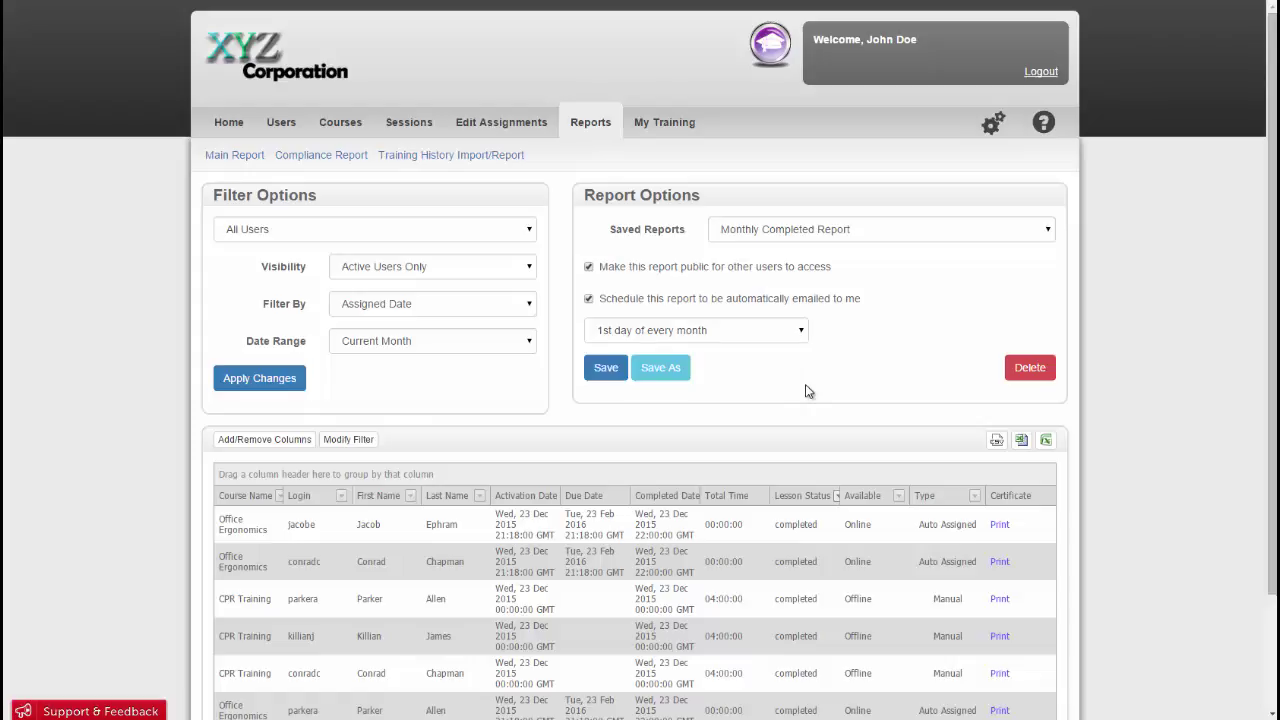
left_click(755, 340)
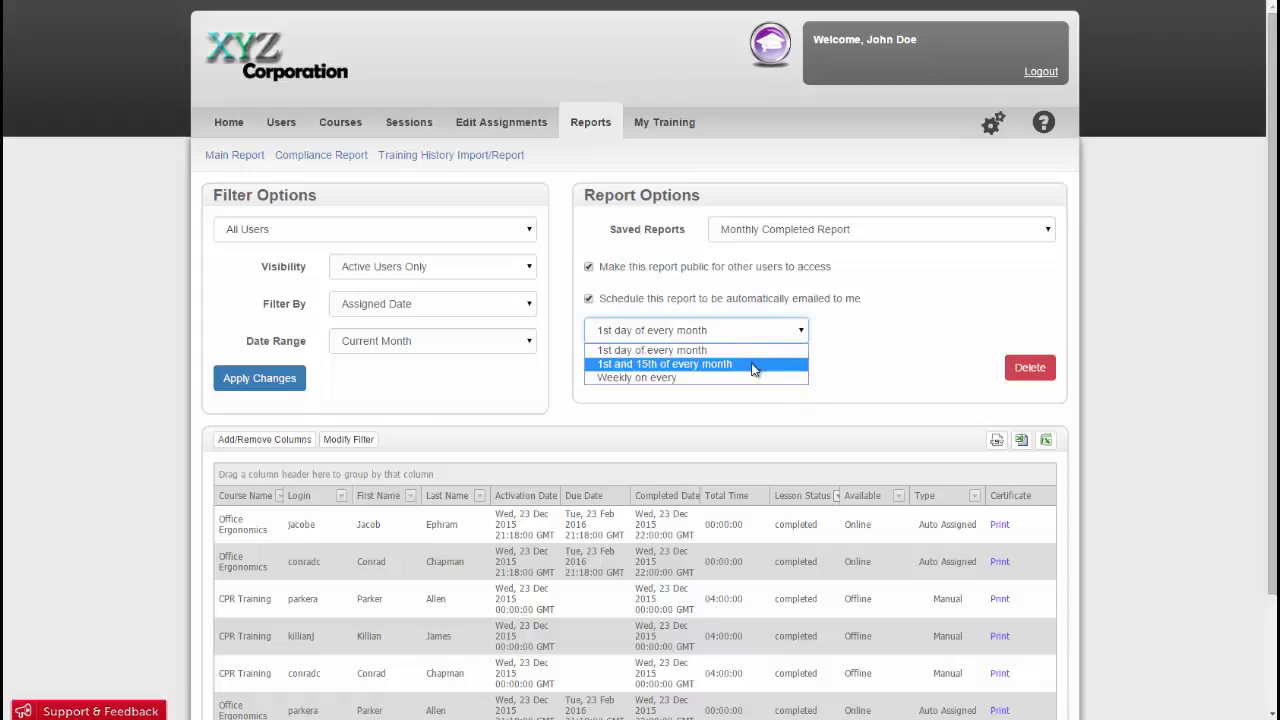
left_click(749, 378)
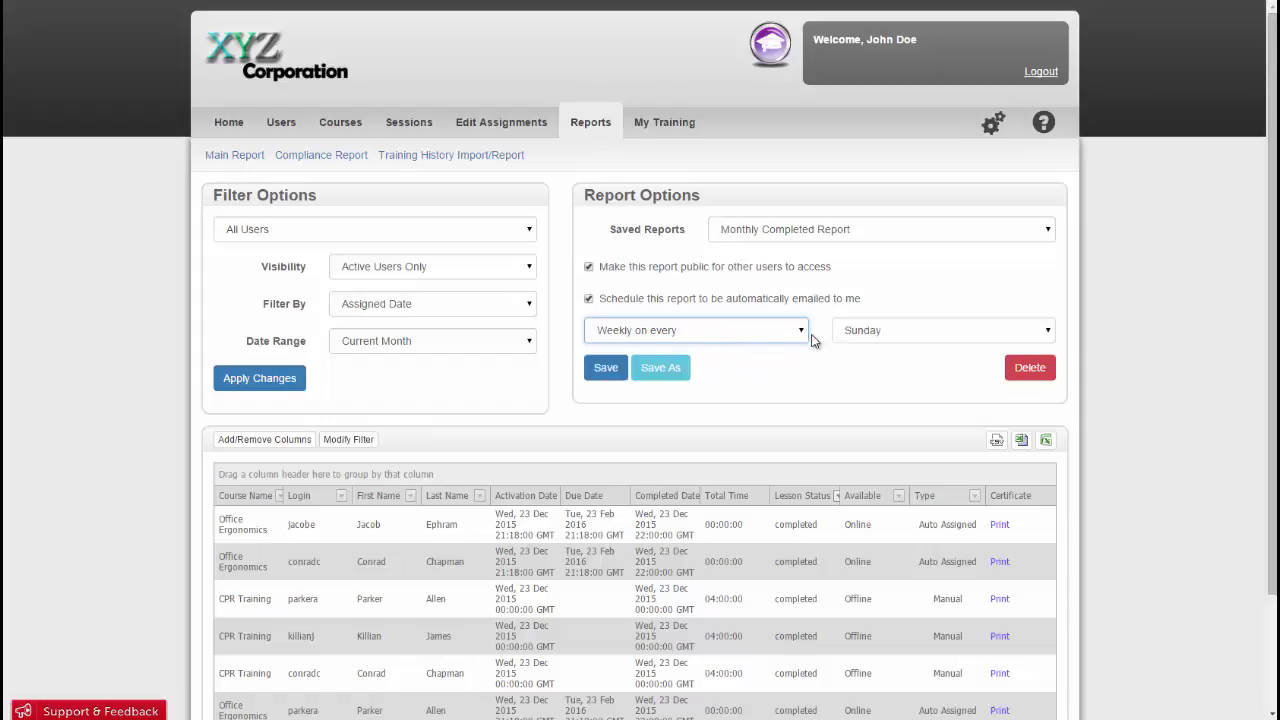
left_click(895, 336)
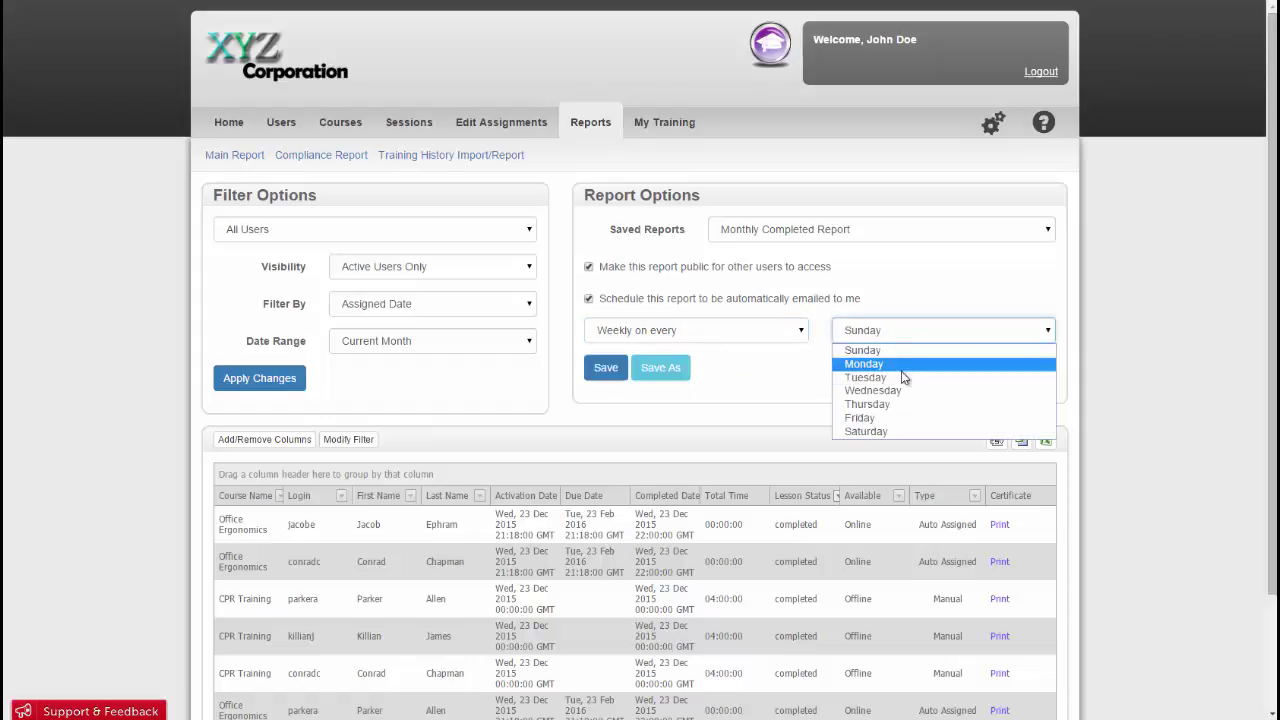
left_click(901, 365)
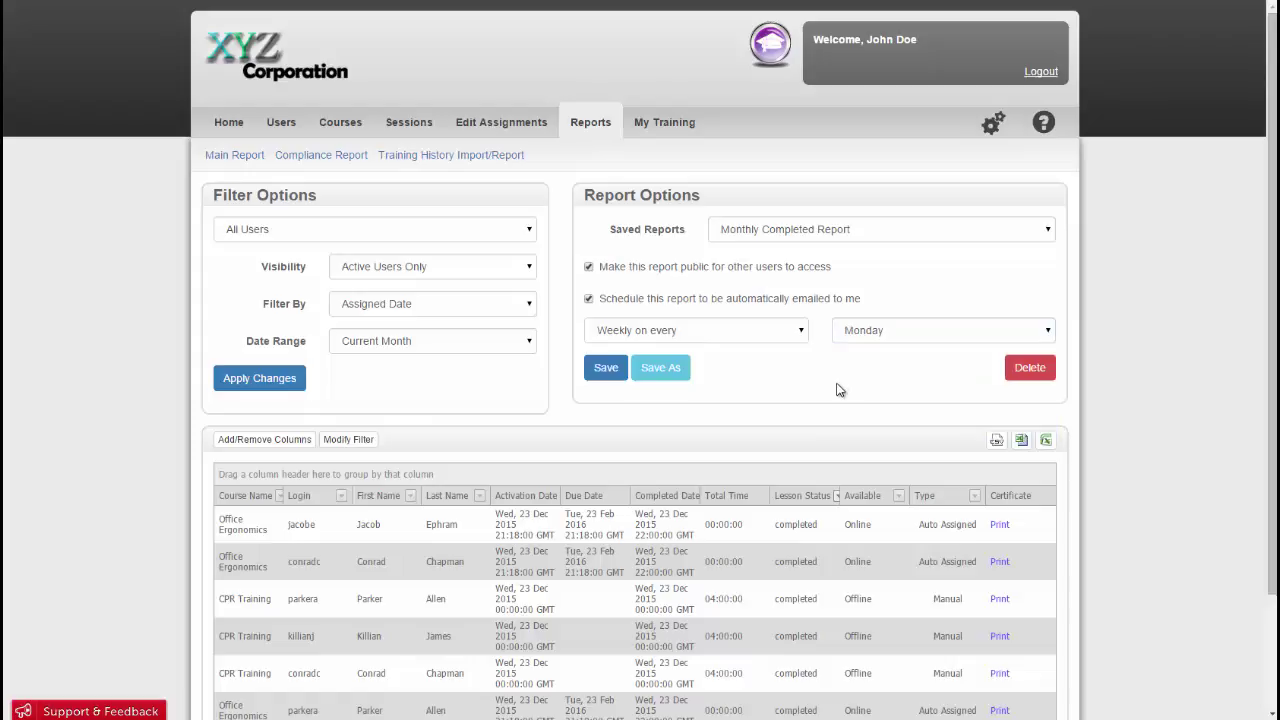
left_click(608, 369)
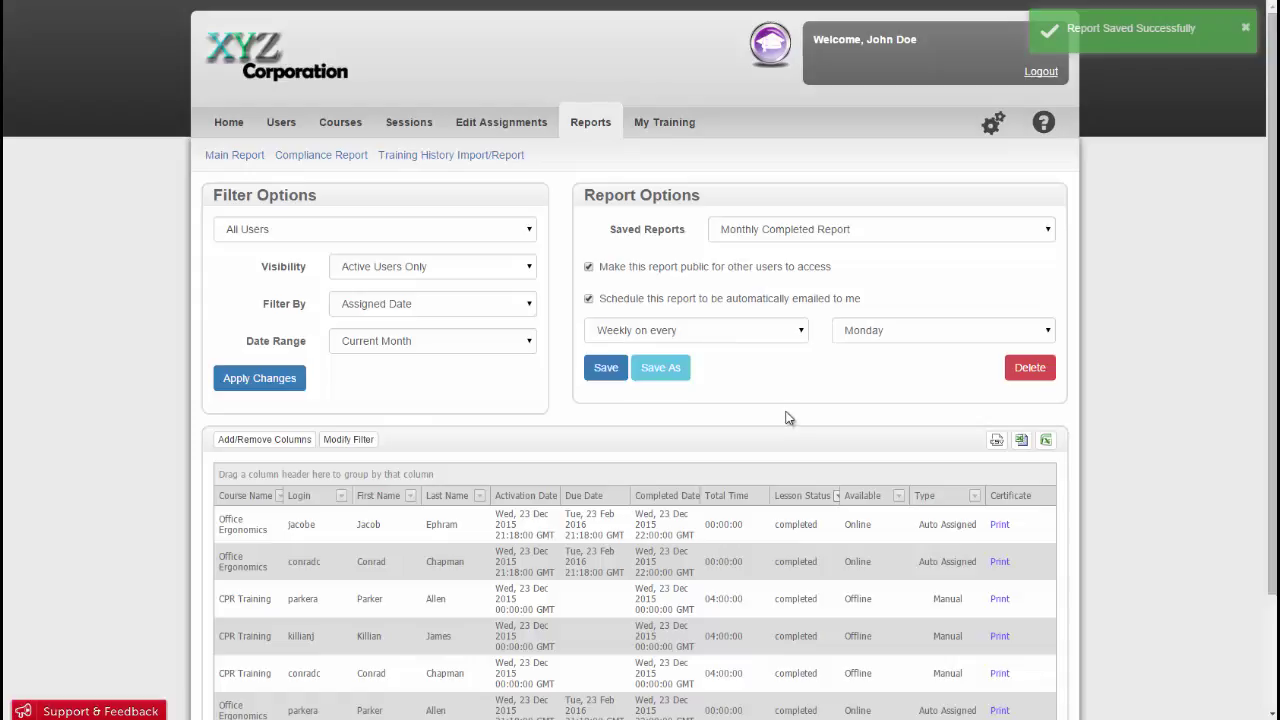
Open the Compliance Report and filter it by DueDate with an end date of 12/31/2015
left_click(346, 158)
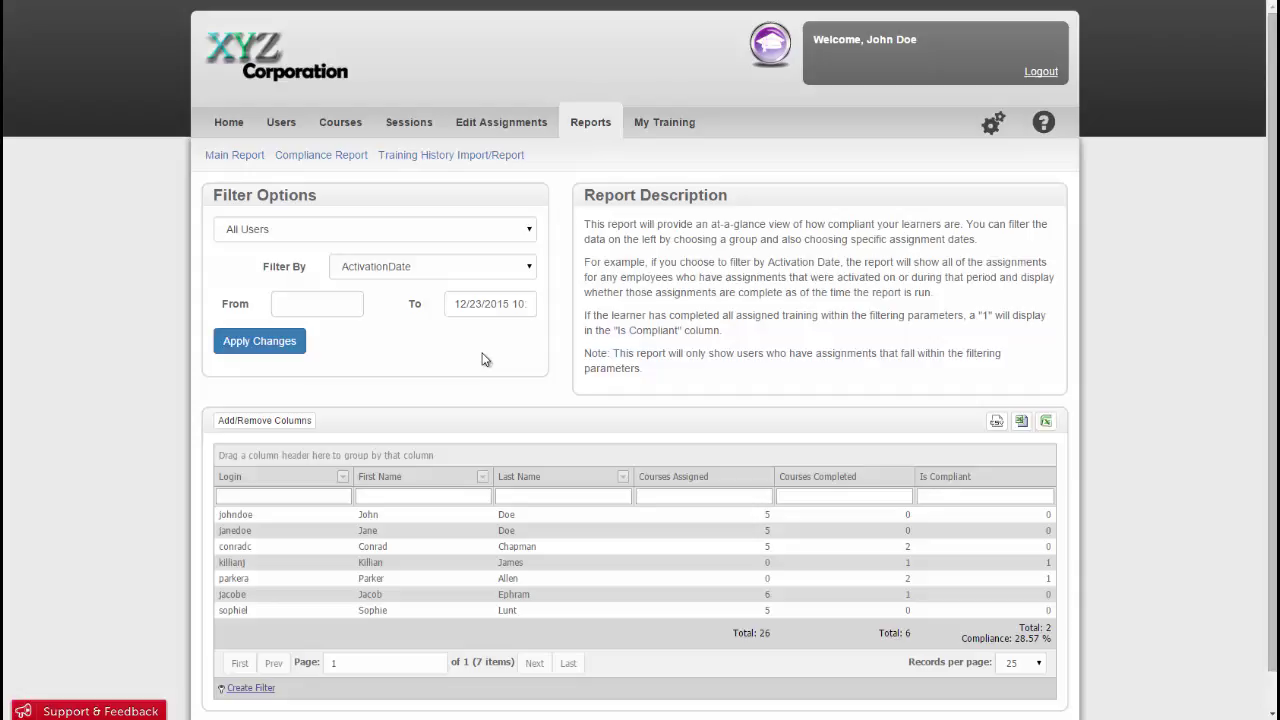
left_click(436, 270)
left_click(436, 297)
left_click(482, 310)
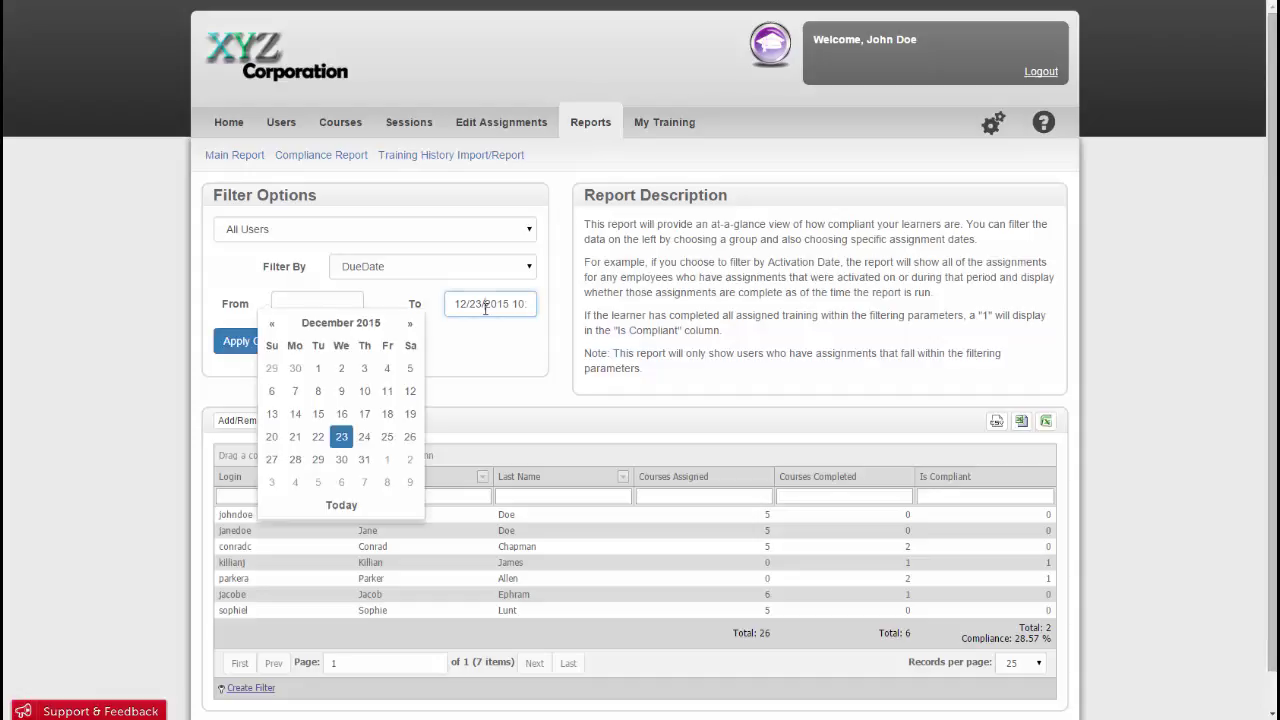
left_click(366, 460)
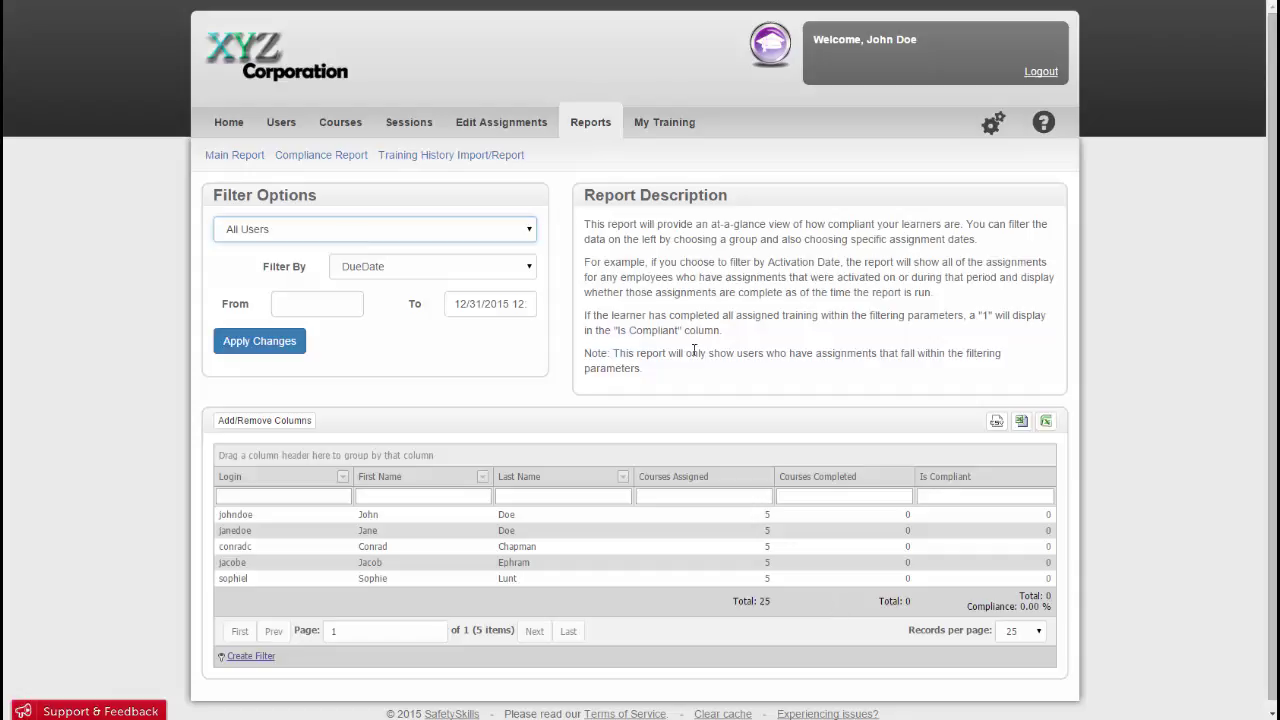
Limit the Compliance Report to the Office user group
left_click(425, 236)
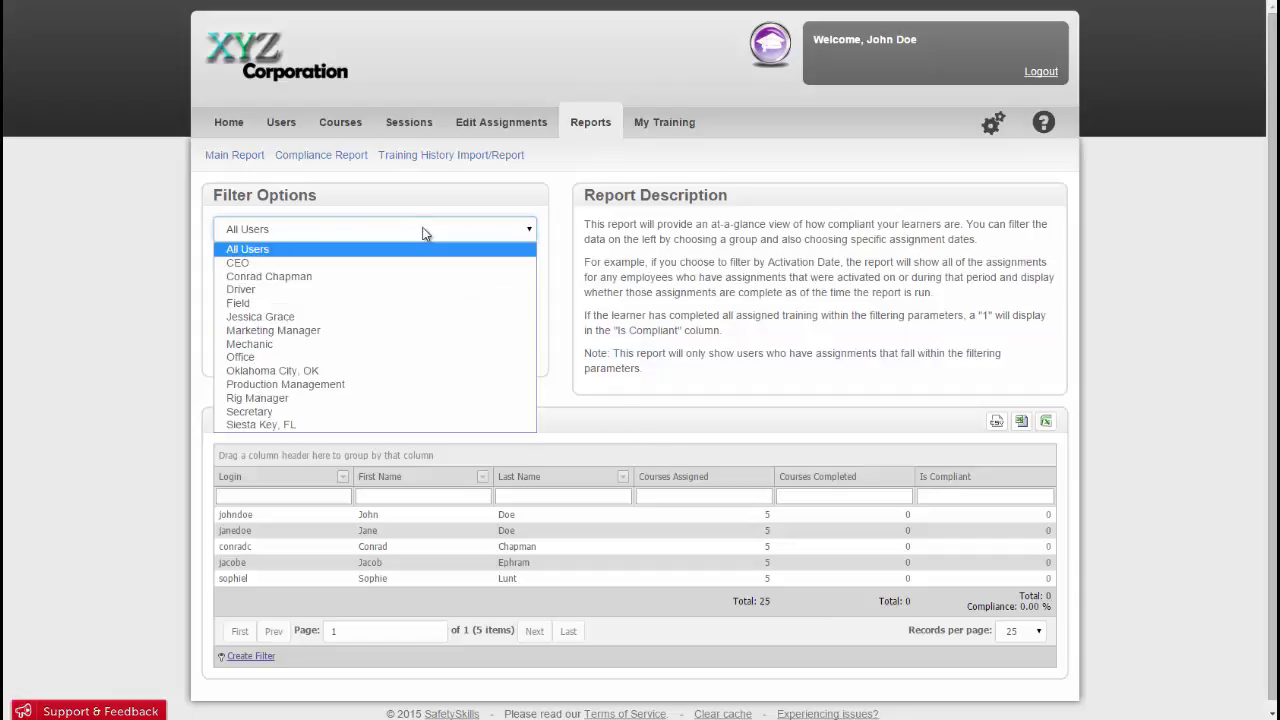
left_click(421, 358)
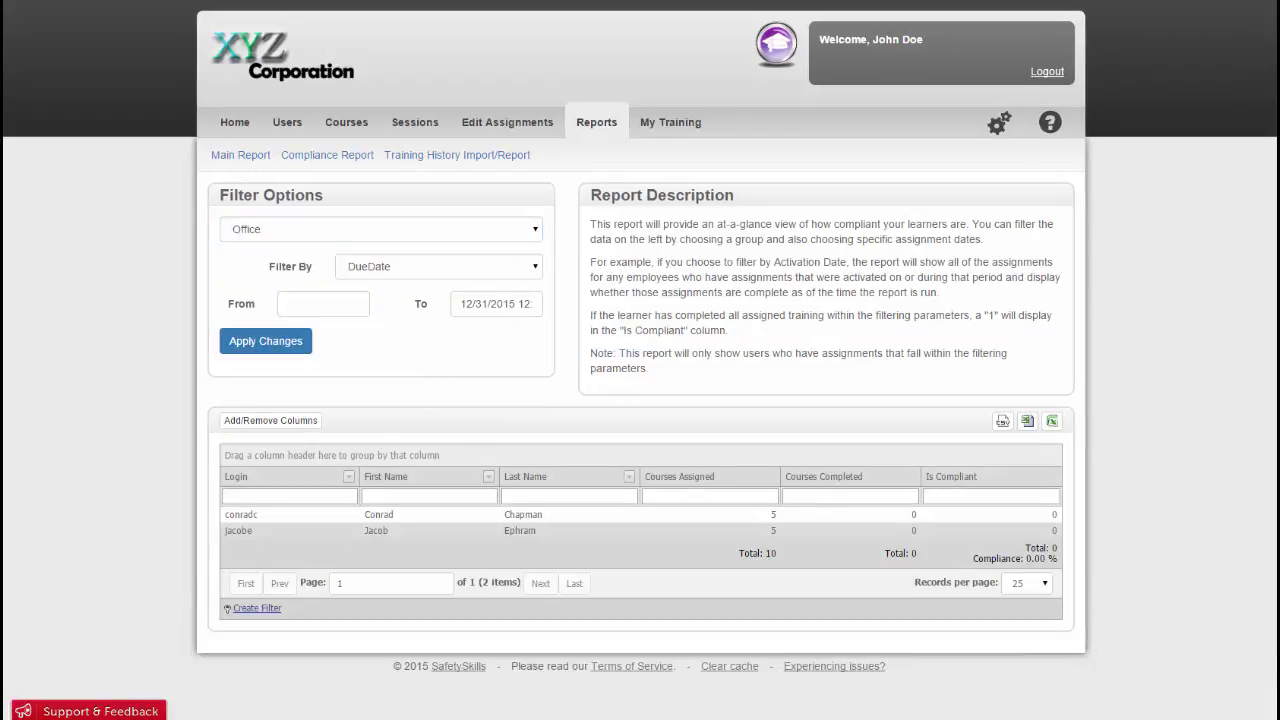
Open the Training History Import/Report page and add a new training history column named "Job Title"
left_click(398, 160)
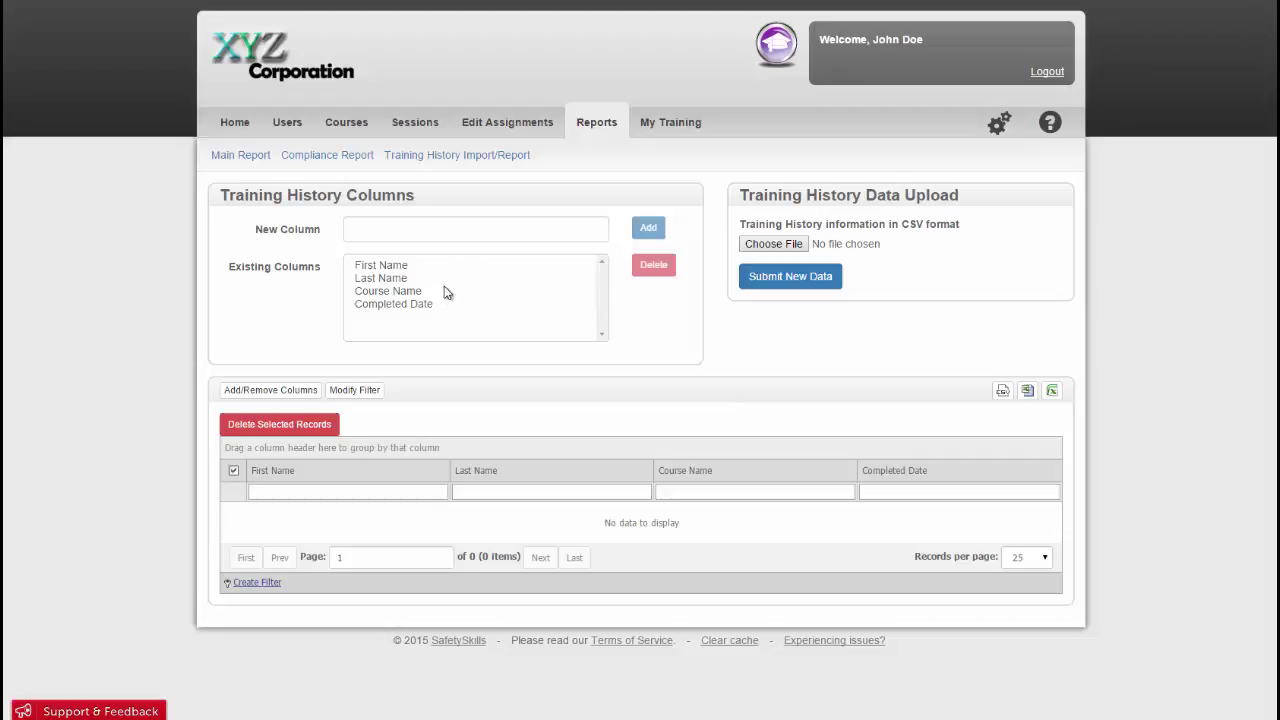
left_click(443, 240)
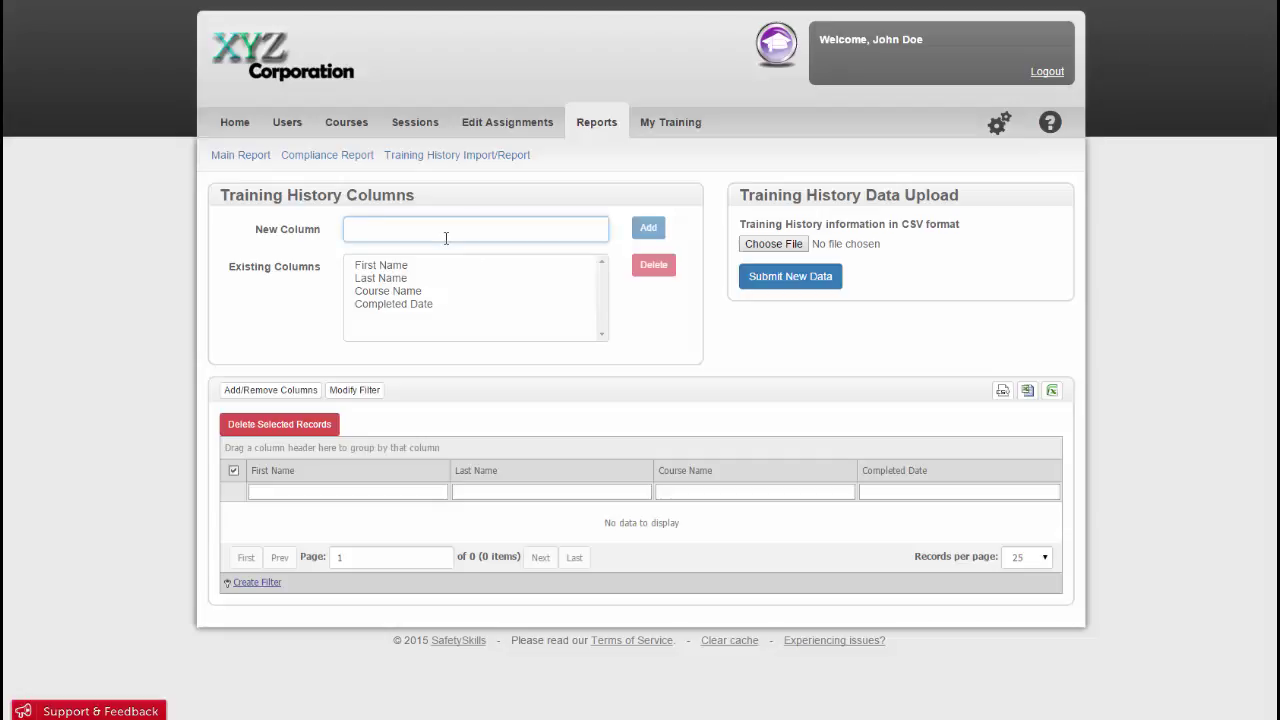
type("Job Title")
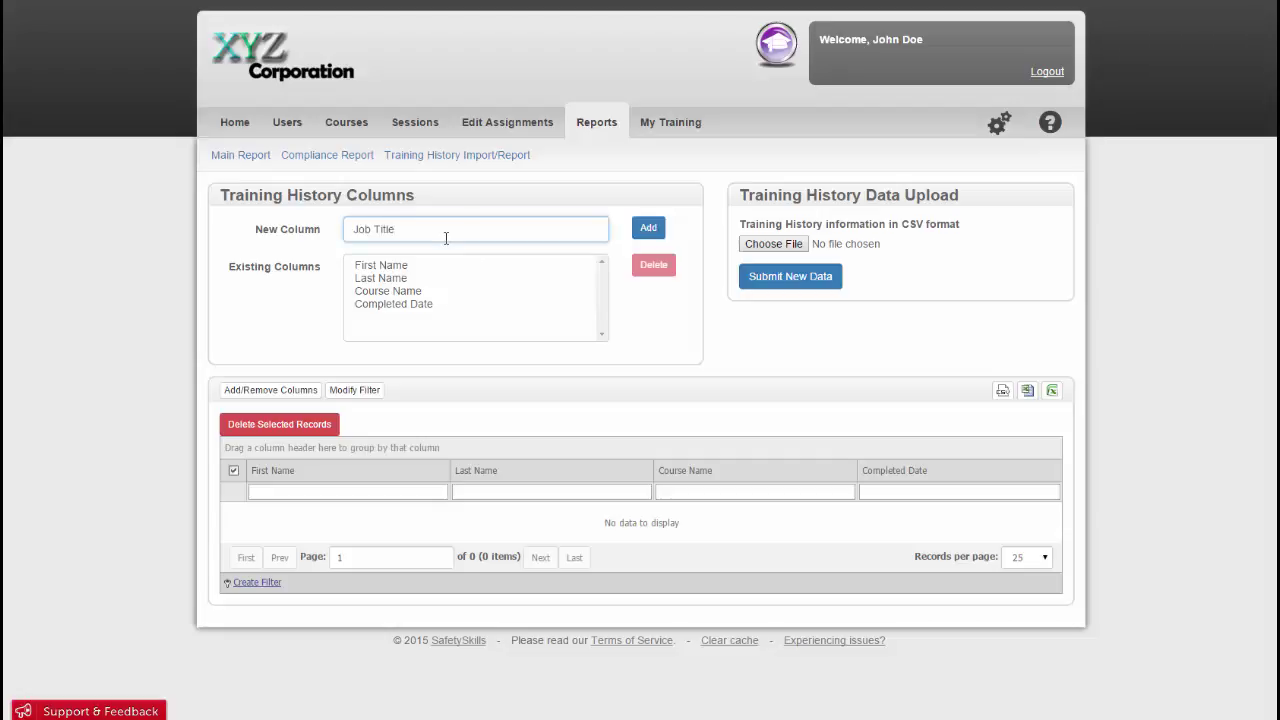
left_click(640, 232)
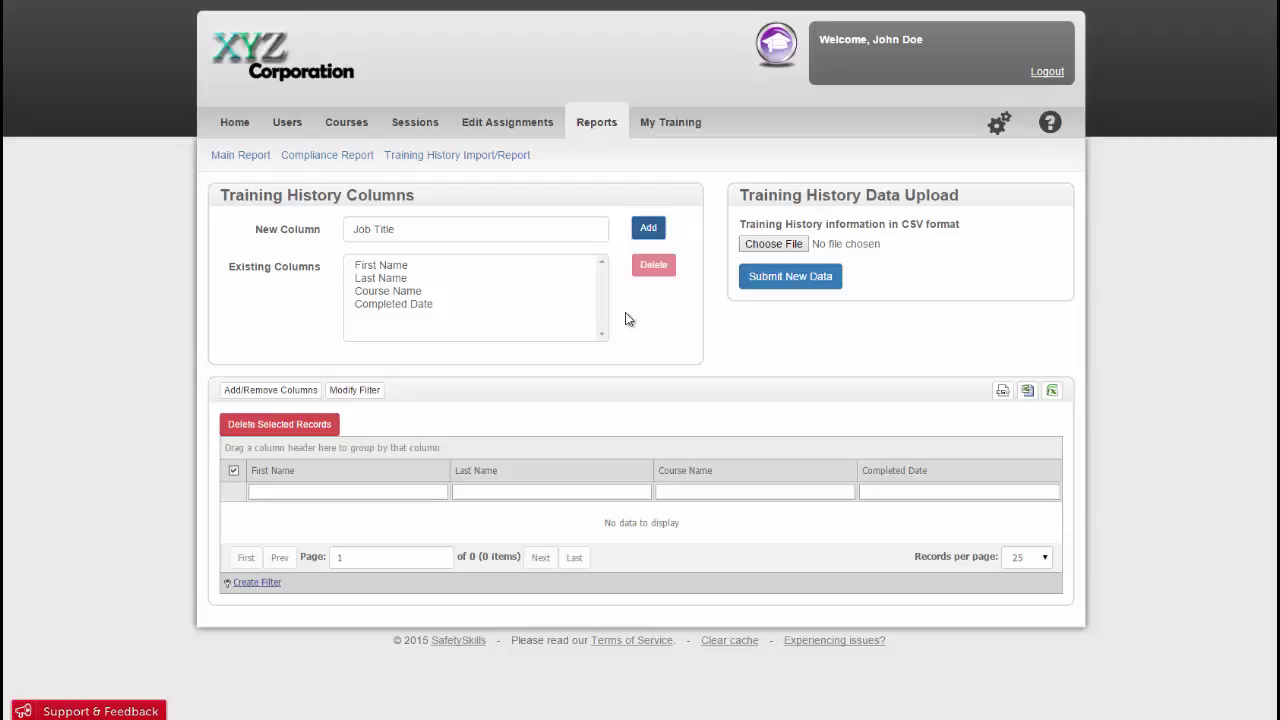